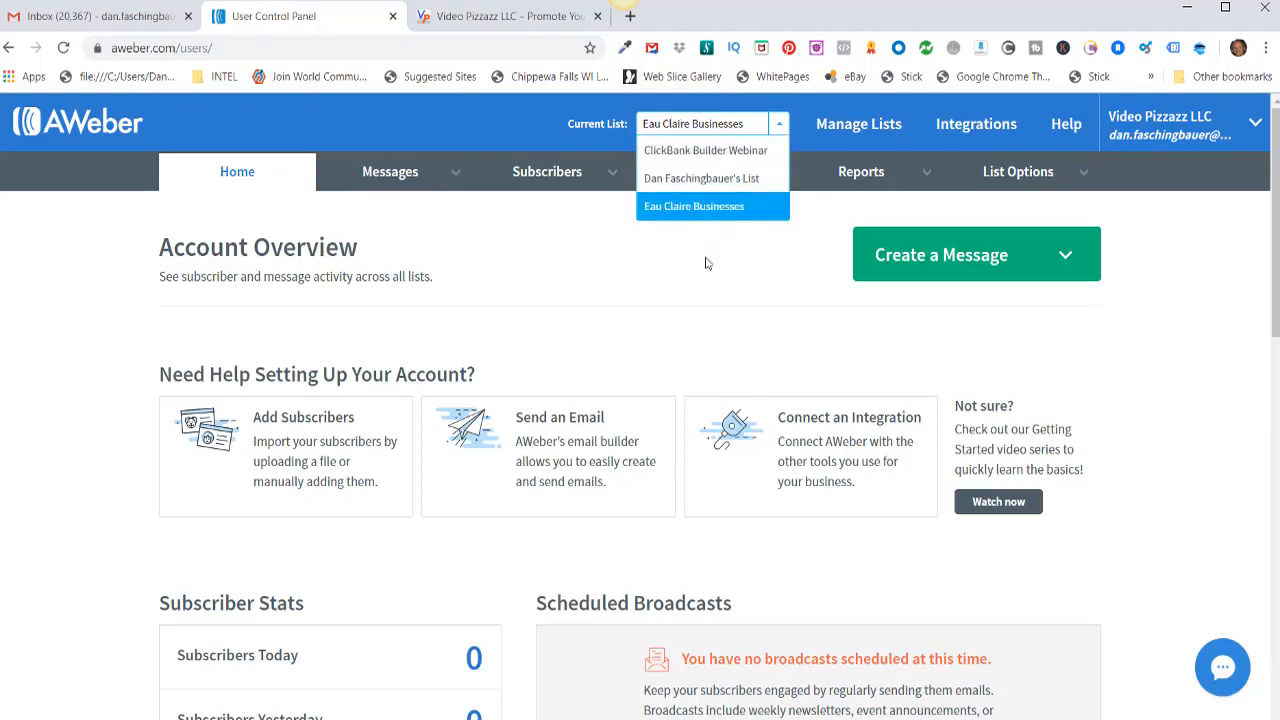
Step: Select Eau Claire Businesses as the current list on the Account Overview
left_click(705, 212)
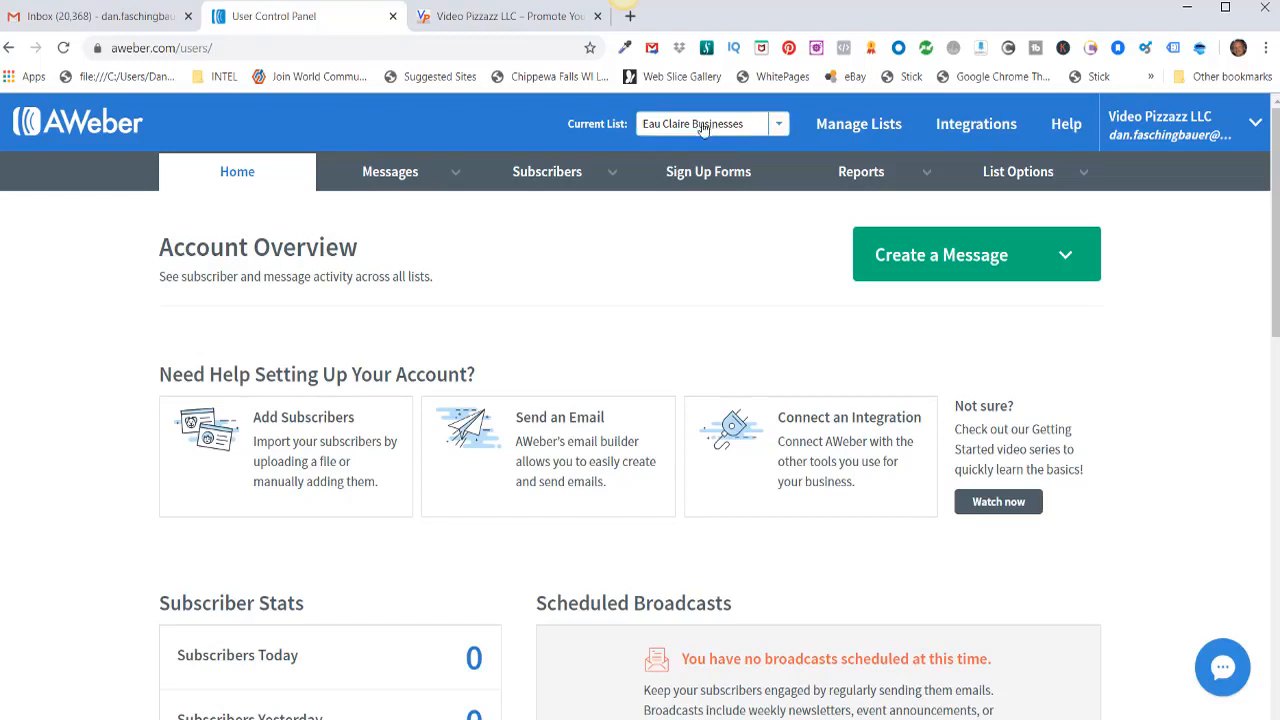
Step: Create a blank campaign named 'Eau Claire Free Video Leads' from Messages > Campaigns
mouse_move(390, 172)
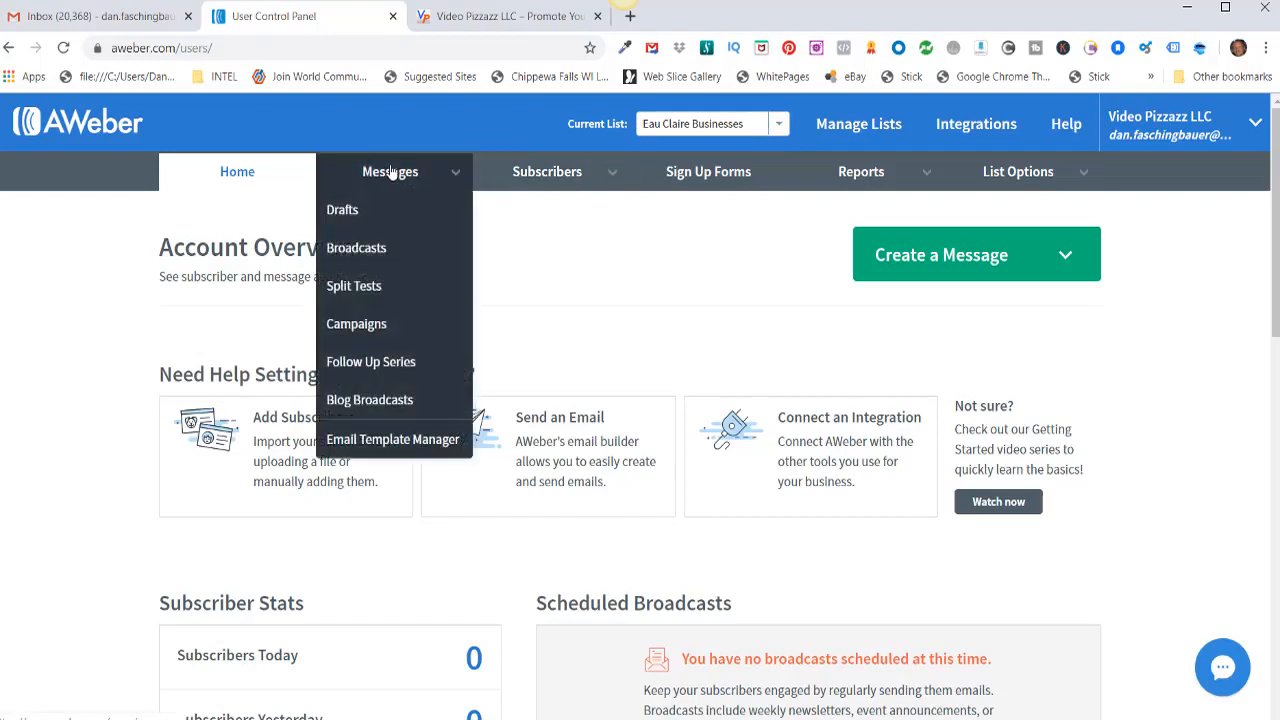
left_click(368, 326)
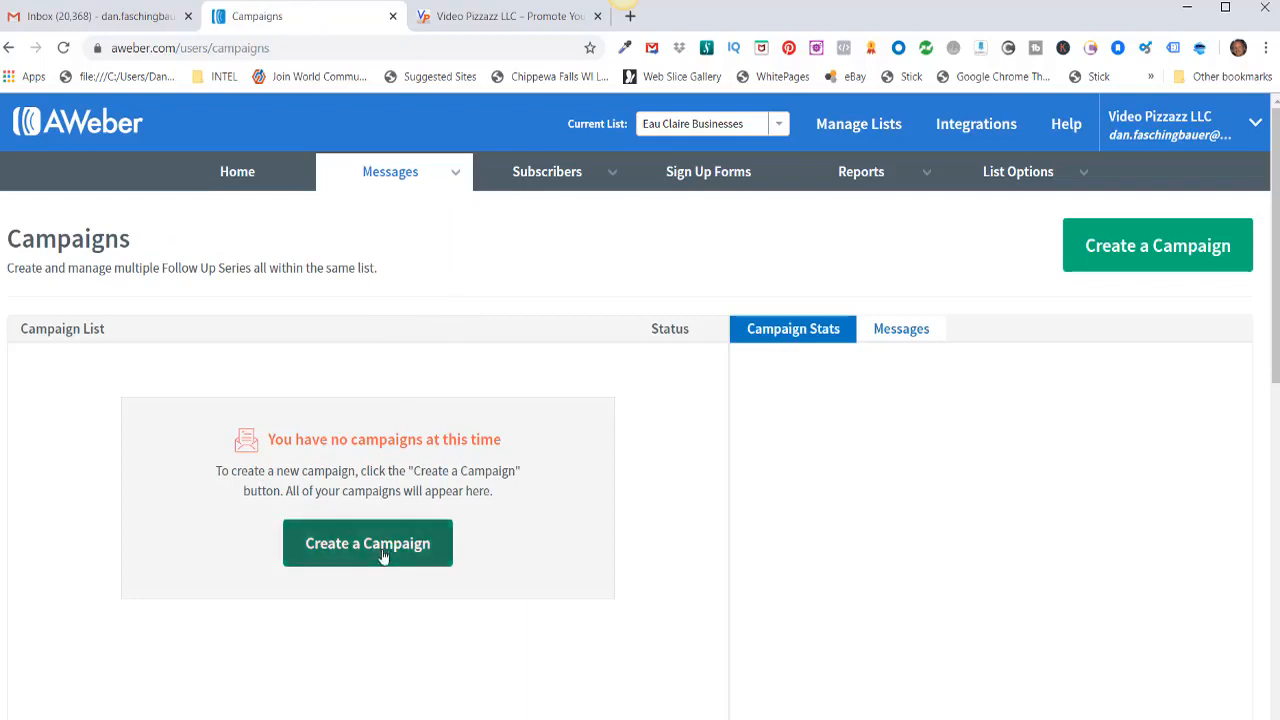
left_click(1126, 255)
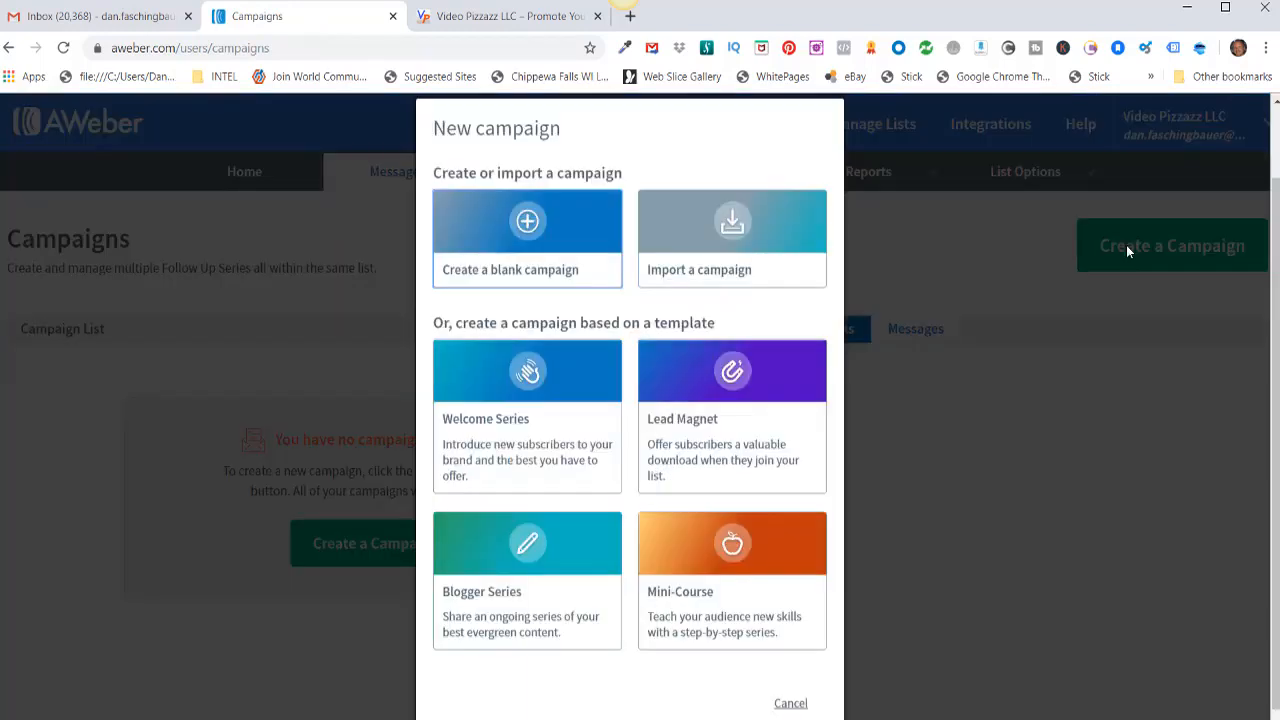
left_click(520, 229)
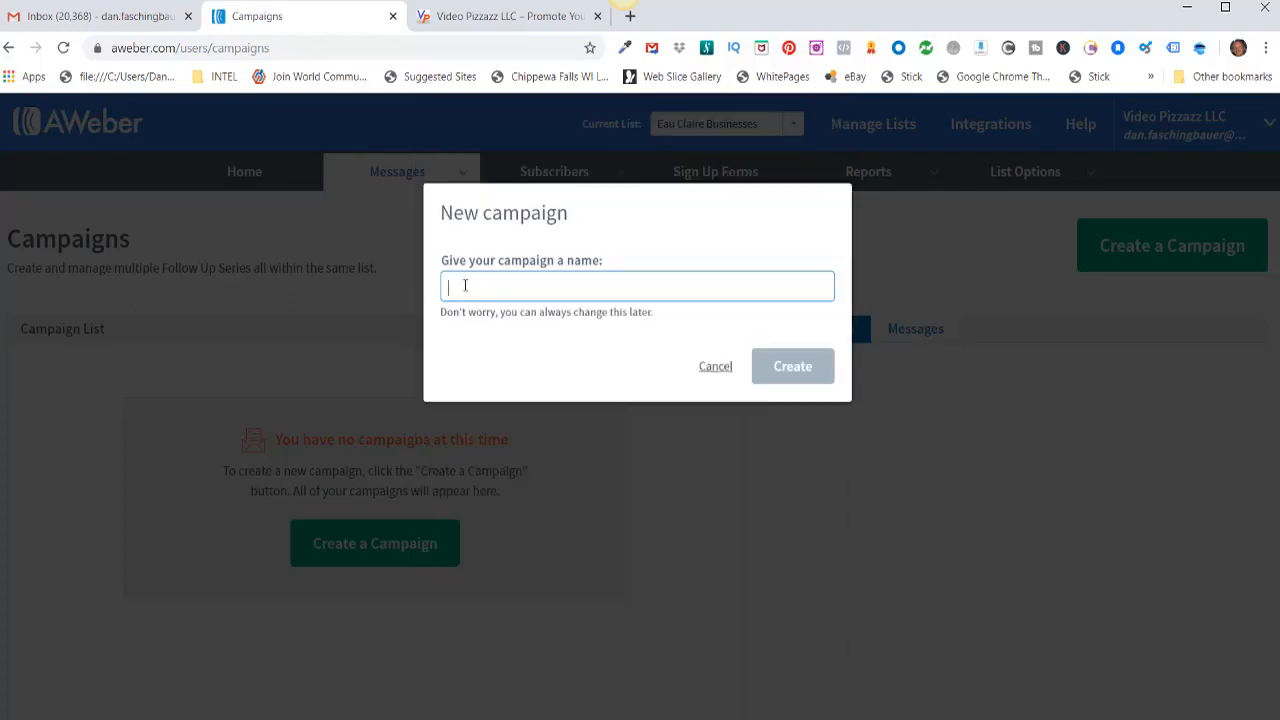
type("Eau Claire Free Video Leads")
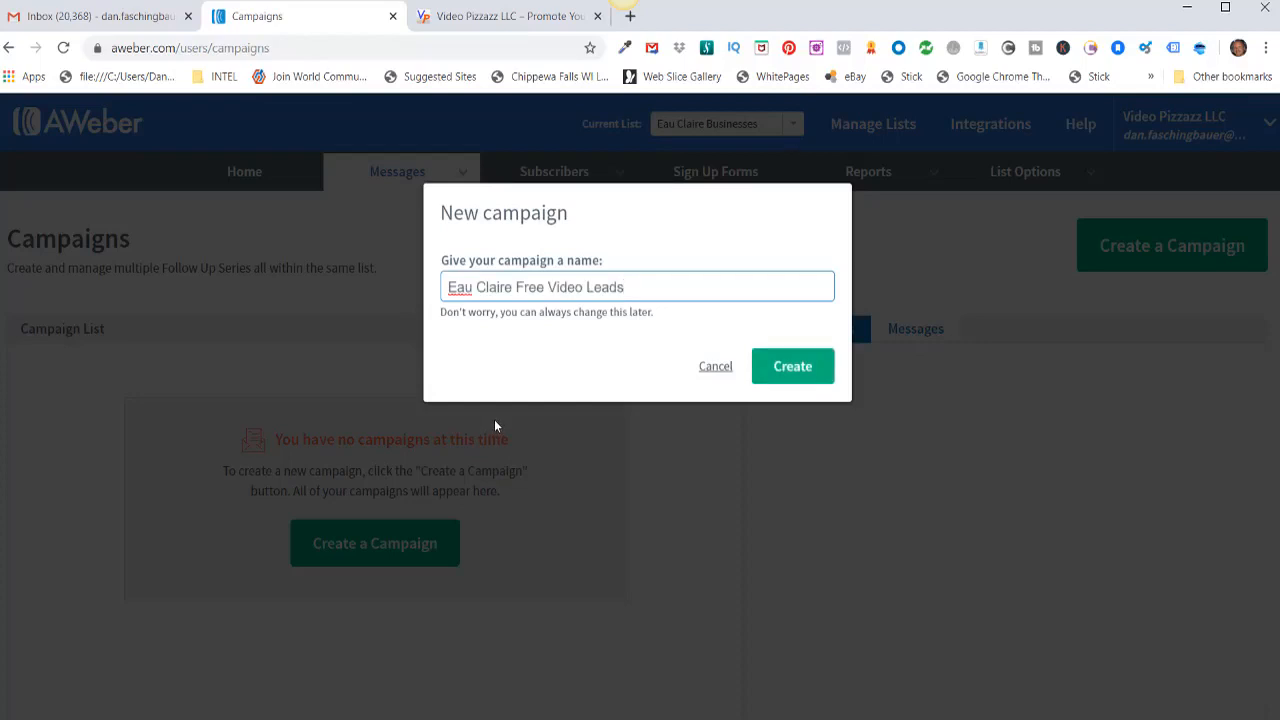
left_click(787, 369)
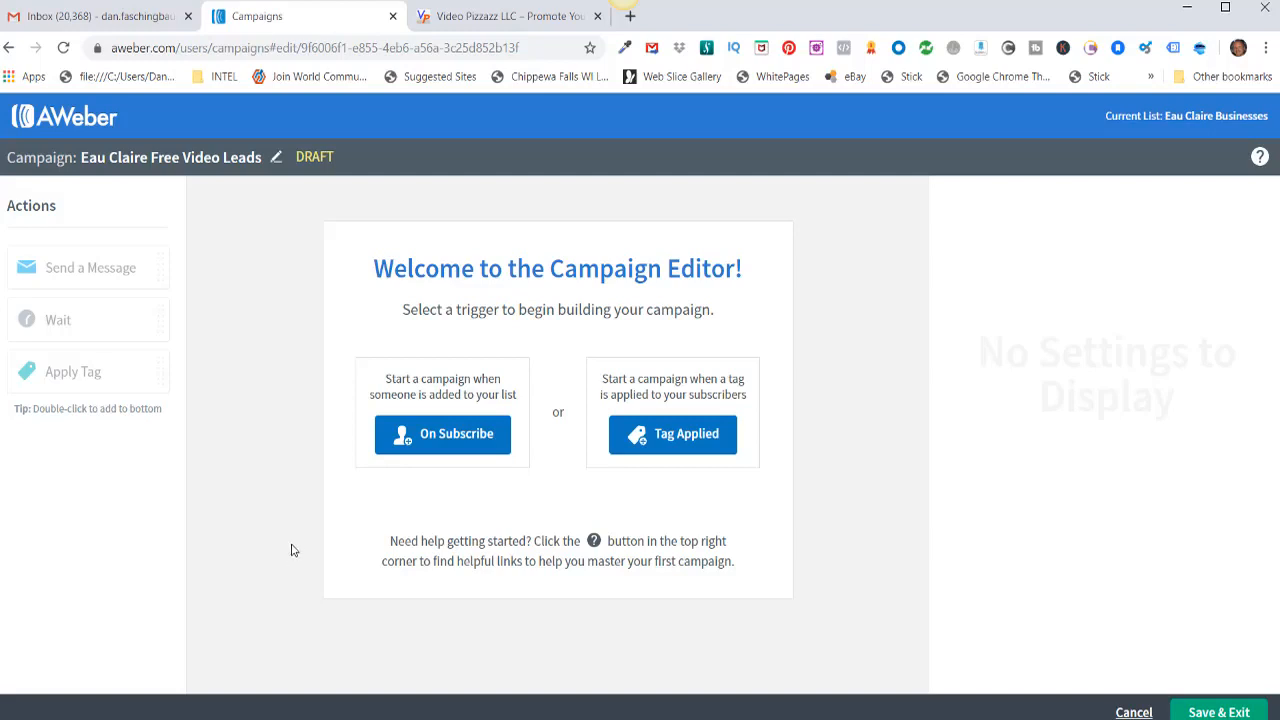
Step: Trigger on subscribe, add a Send a Message step, and build it with Drag & Drop
left_click(456, 436)
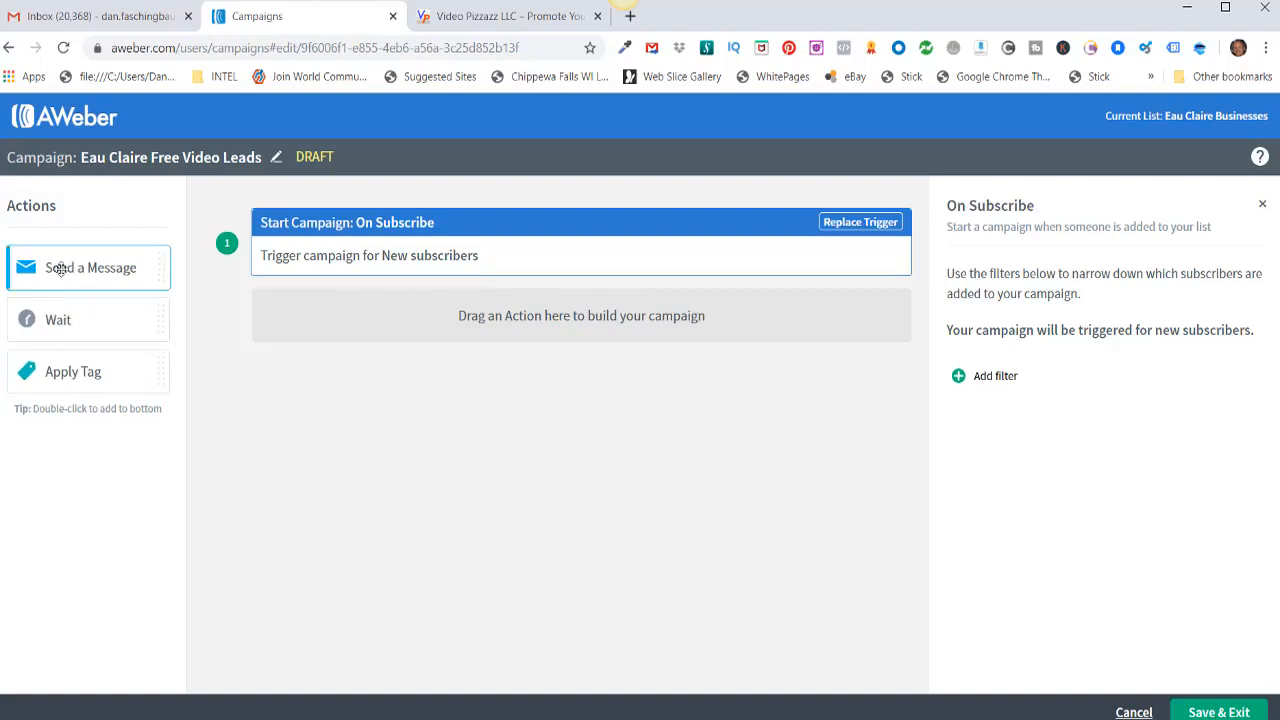
left_click_drag(61, 268, 563, 314)
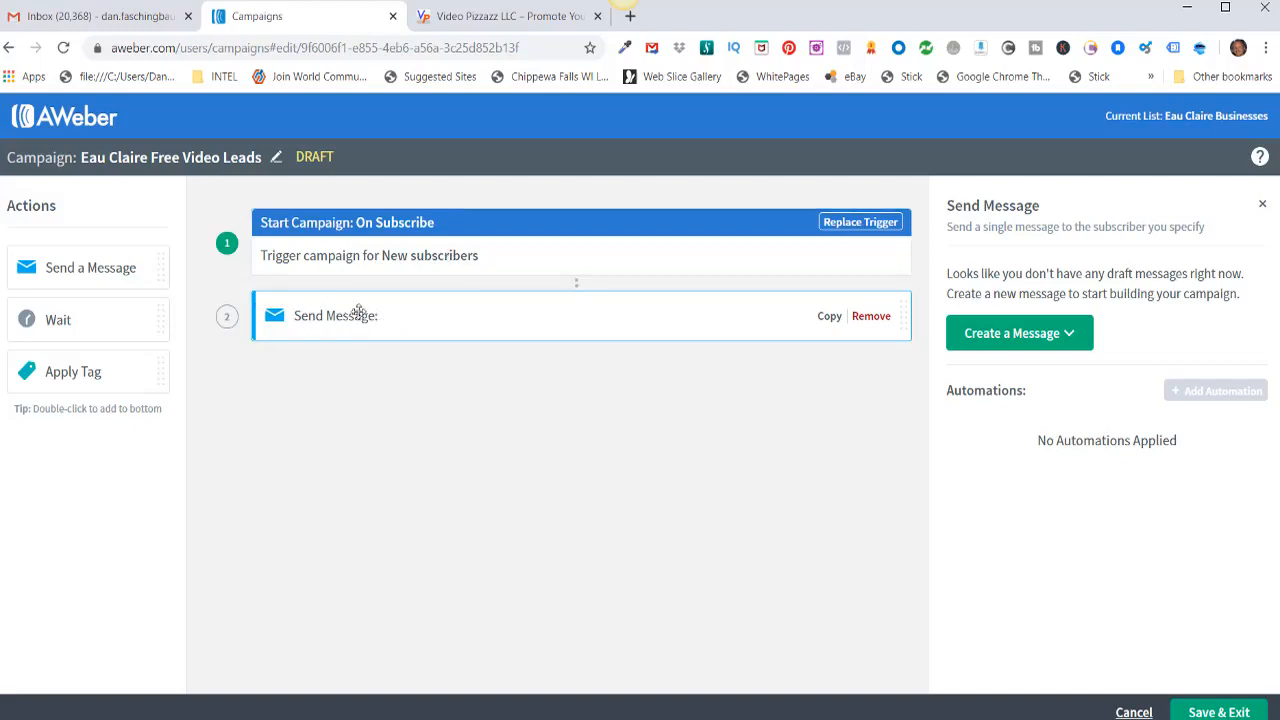
left_click(1015, 340)
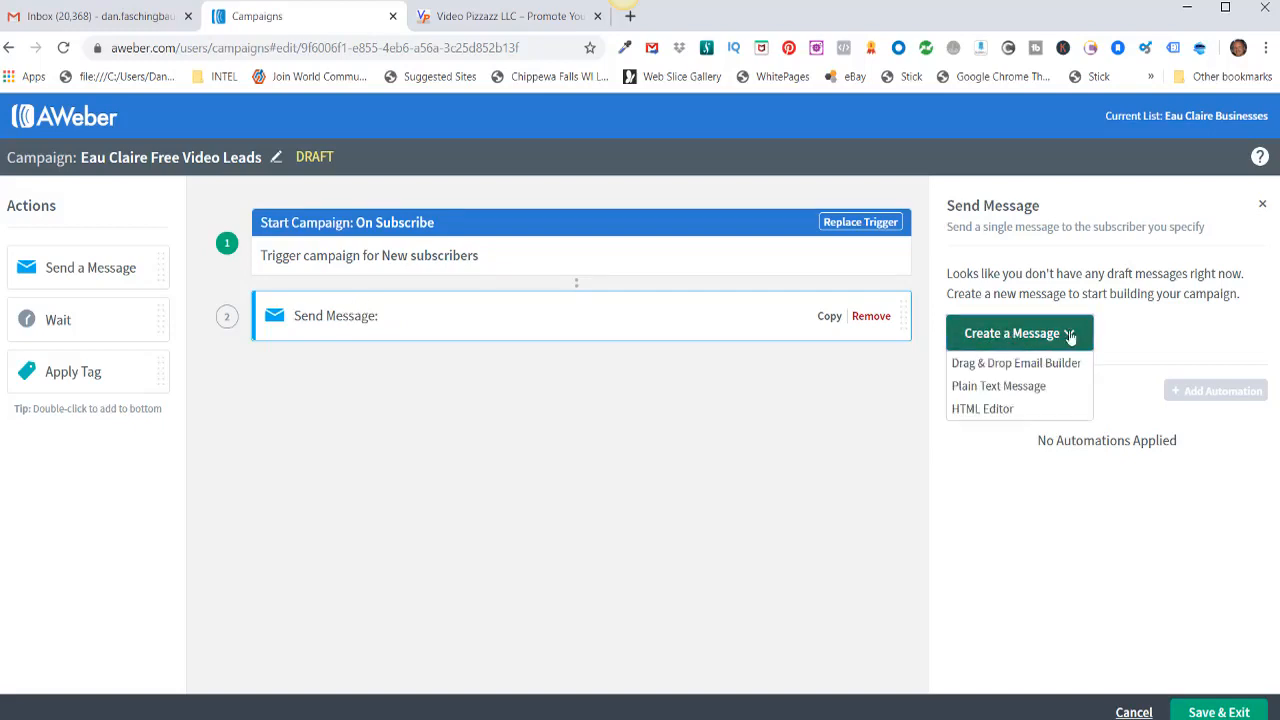
left_click(999, 365)
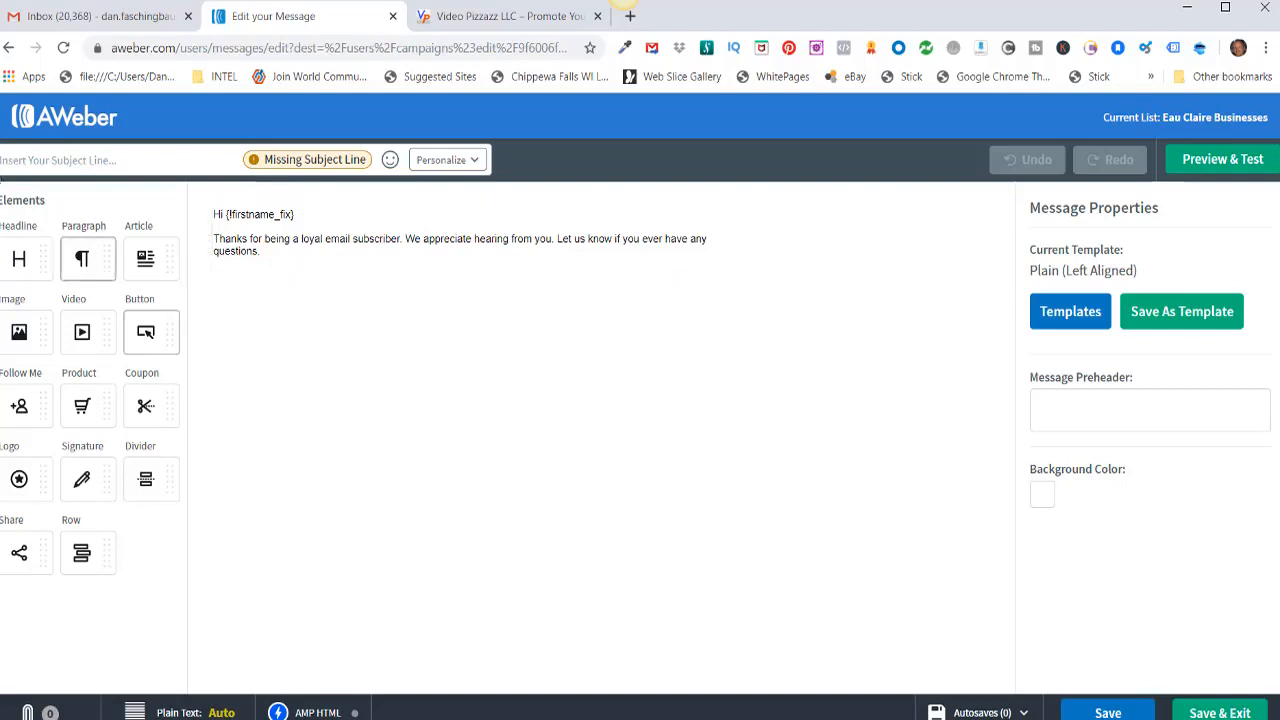
Step: Set the subject to the pasted giveaway line plus '!', a winking face and thumbs-up
right_click(22, 163)
left_click(72, 300)
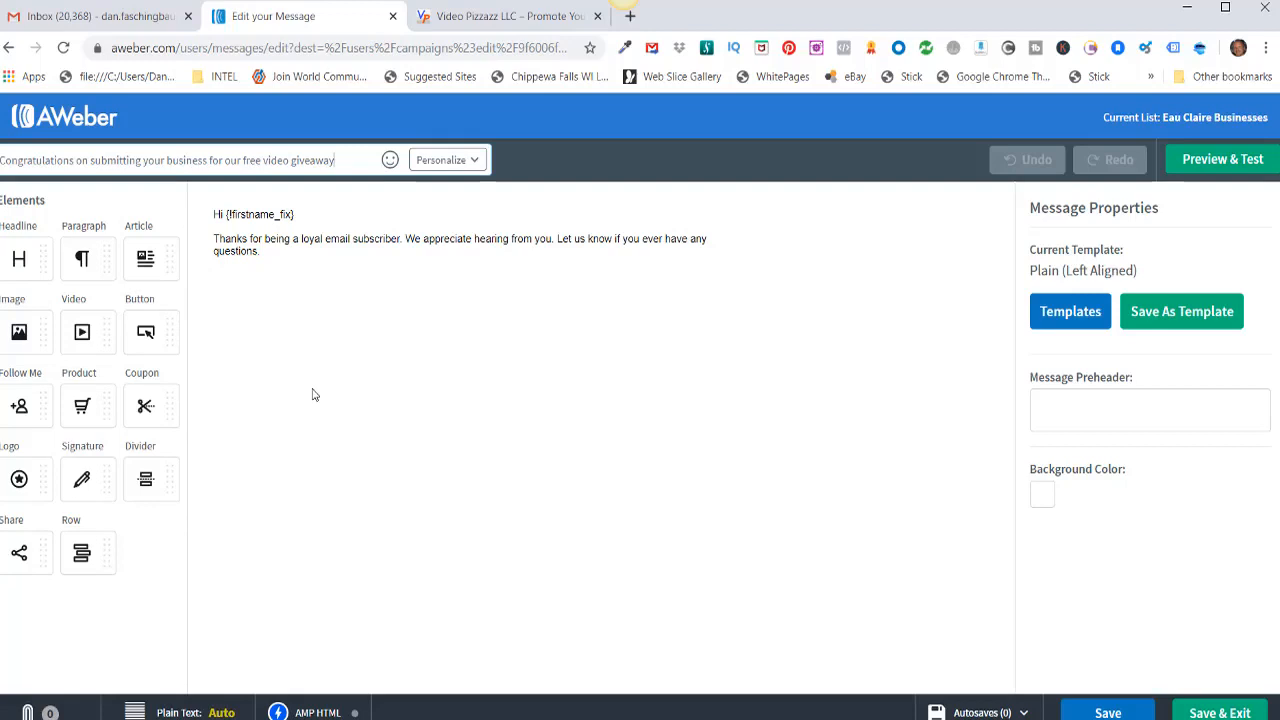
type("!")
left_click(390, 162)
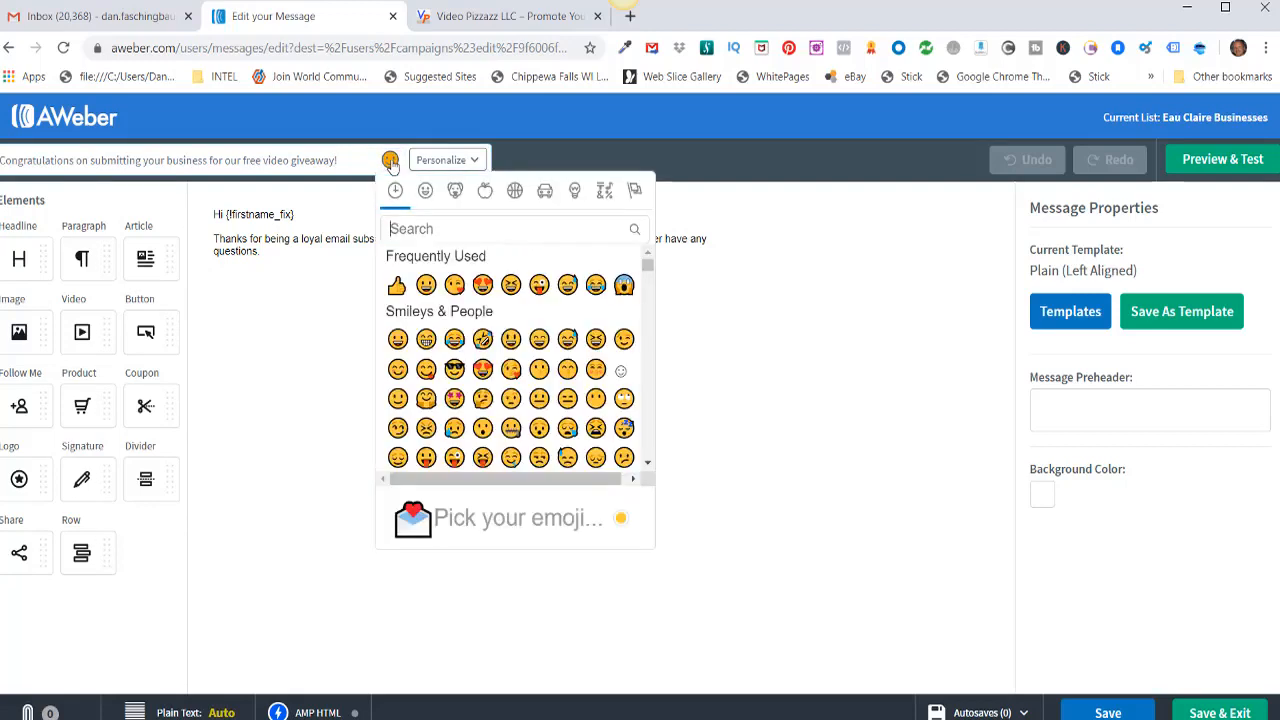
left_click(423, 286)
left_click(390, 160)
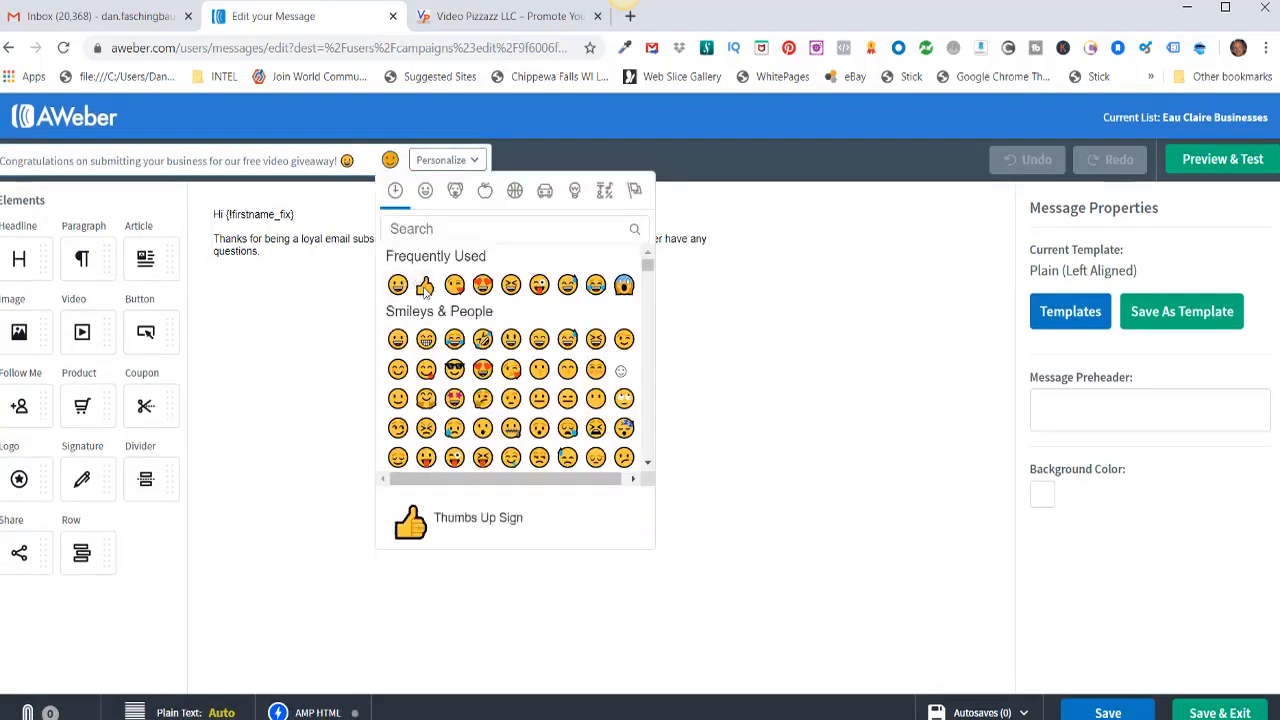
left_click(425, 286)
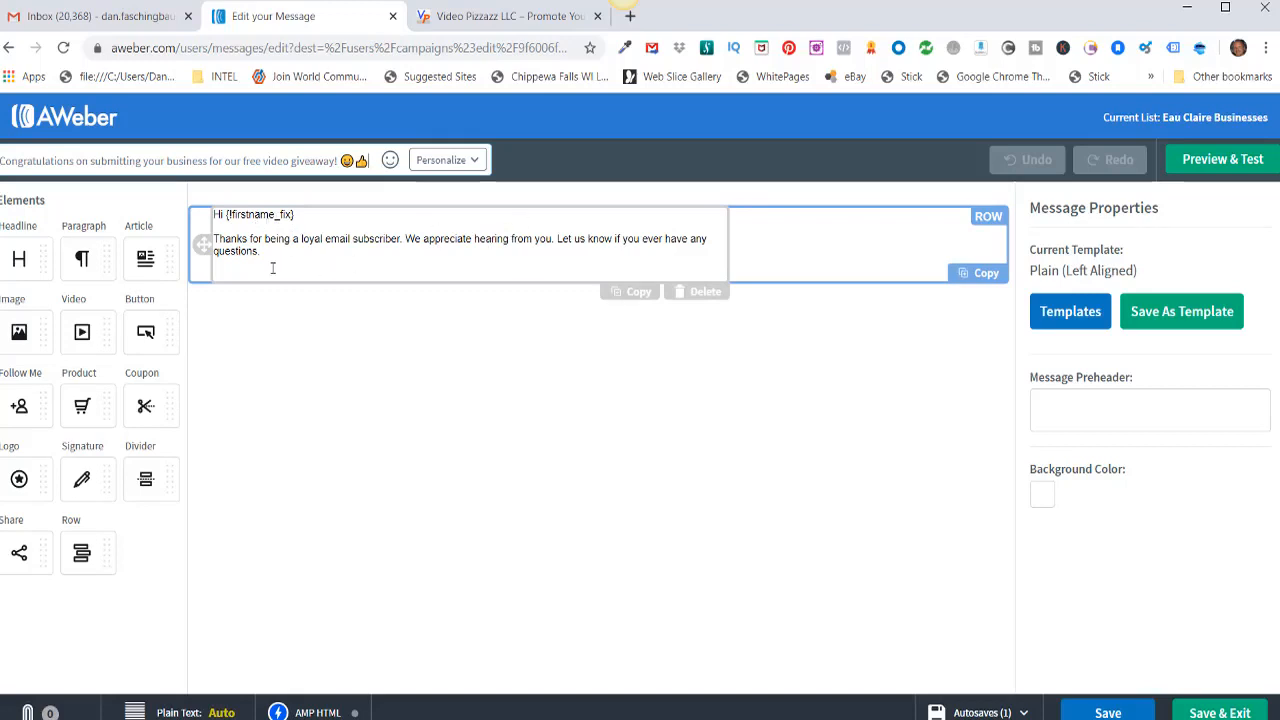
Step: Replace the default body text with the pasted welcome letter, then select the website address
left_click(261, 252)
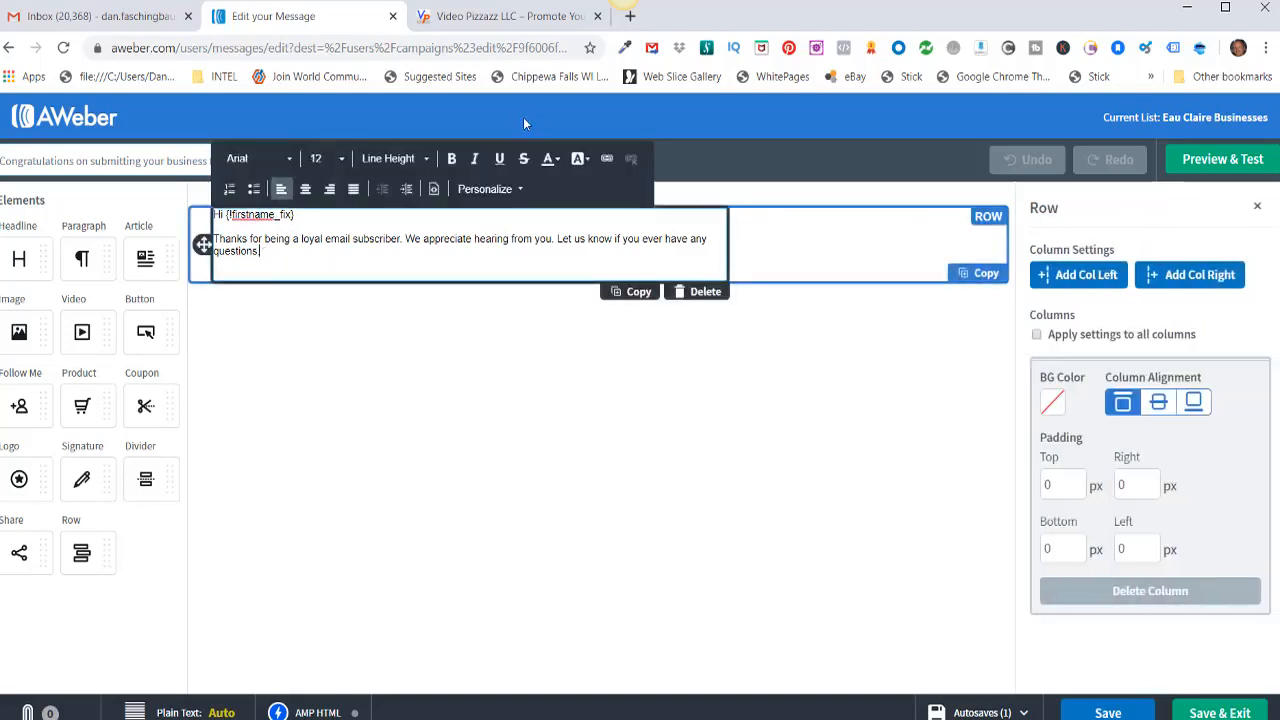
key("BackSpace")
key("BackSpace")
key("BackSpace")
key("BackSpace")
key("BackSpace")
key("BackSpace")
key("BackSpace")
key("BackSpace")
key("BackSpace")
key("BackSpace")
key("BackSpace")
key("BackSpace")
key("BackSpace")
key("BackSpace")
key("BackSpace")
key("BackSpace")
key("BackSpace")
key("BackSpace")
key("BackSpace")
key("BackSpace")
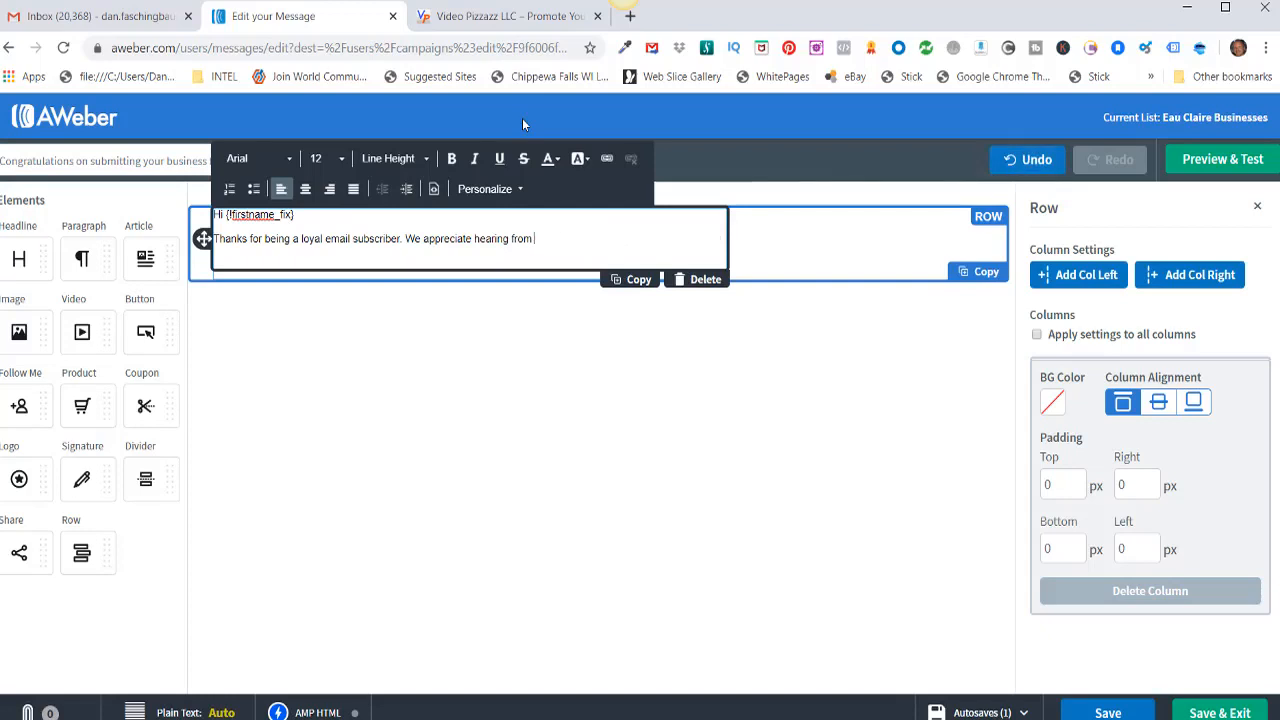
key("BackSpace")
key("BackSpace")
key("BackSpace")
key("BackSpace")
key("BackSpace")
key("BackSpace")
key("BackSpace")
key("BackSpace")
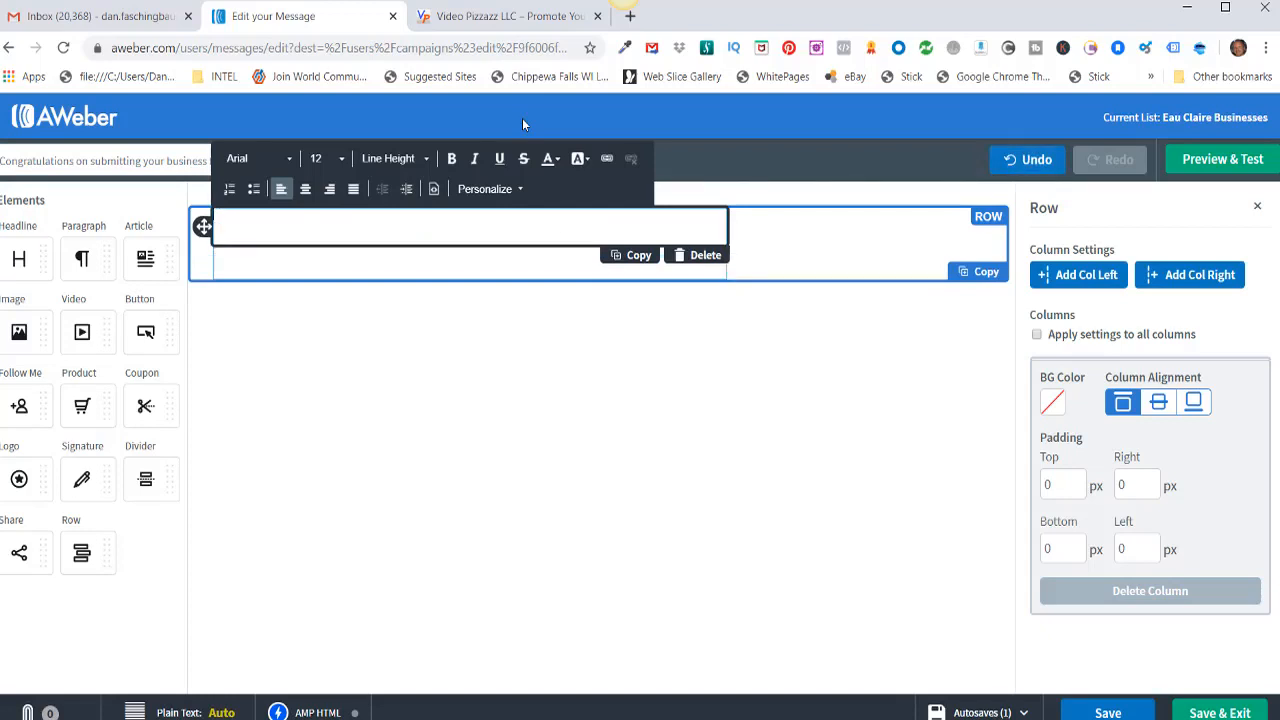
key("ctrl+v")
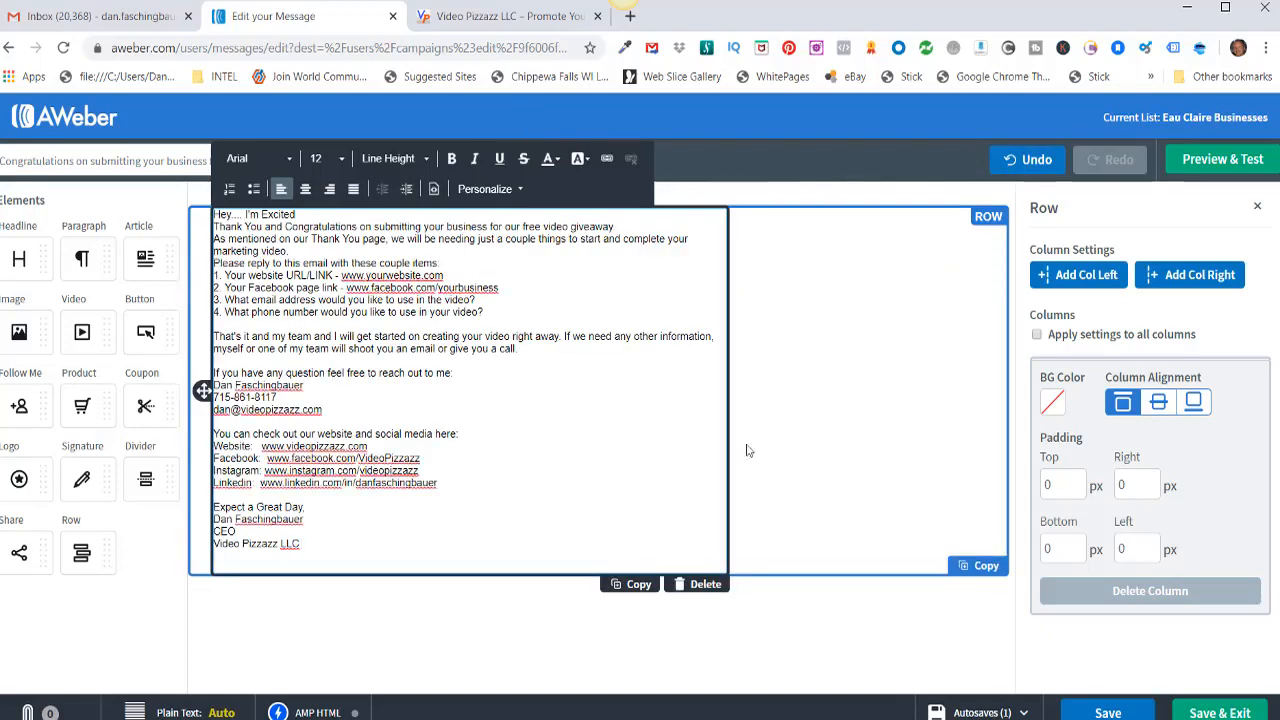
left_click(839, 371)
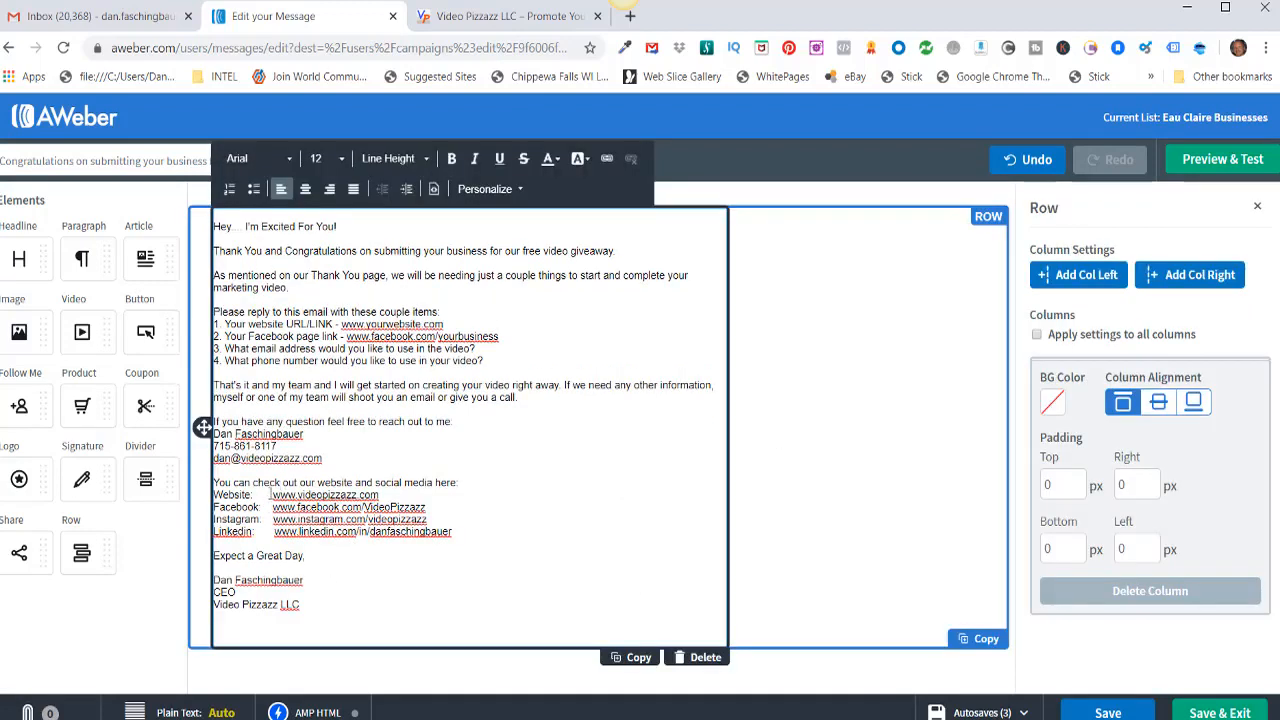
left_click_drag(274, 494, 382, 494)
key("ctrl+c")
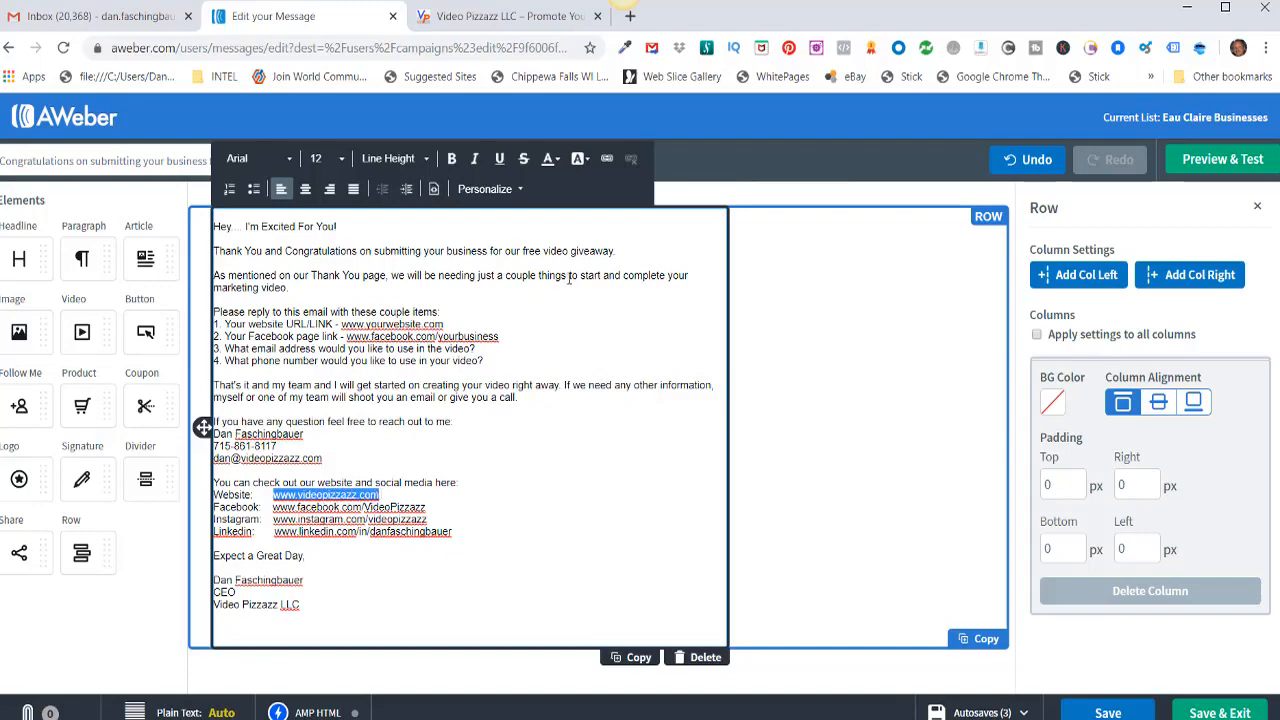
left_click(607, 161)
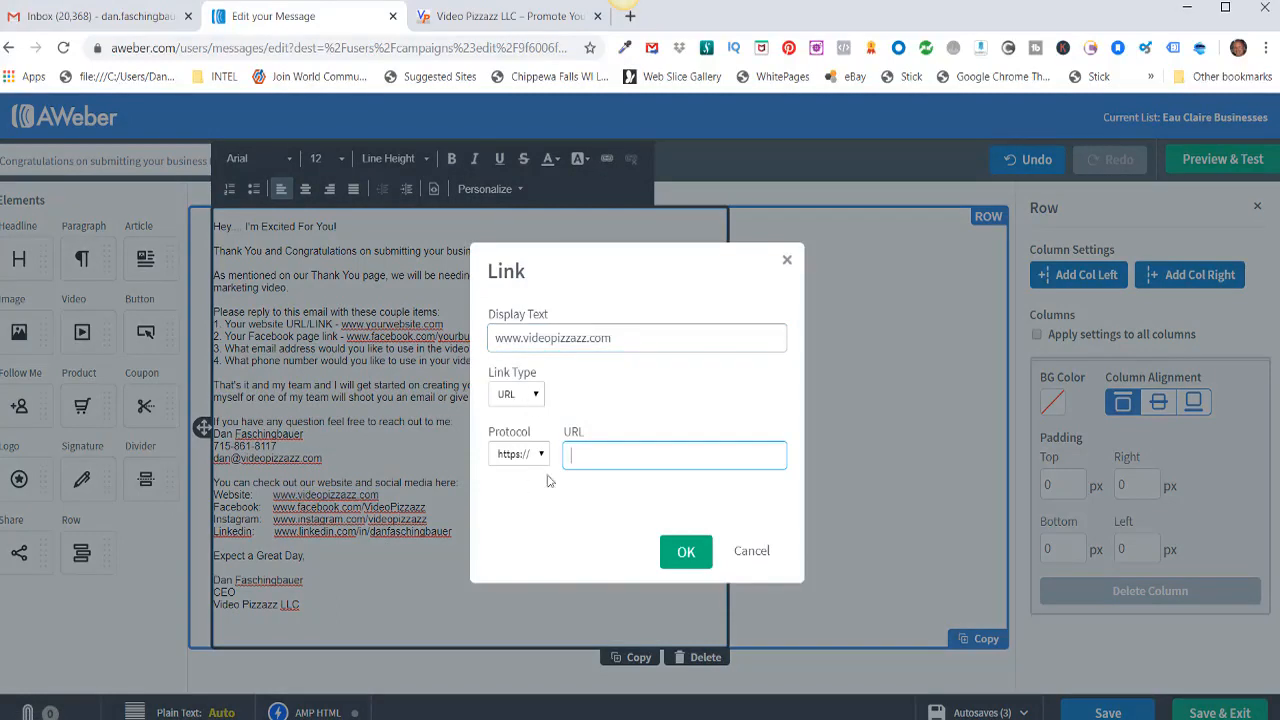
key("ctrl+v")
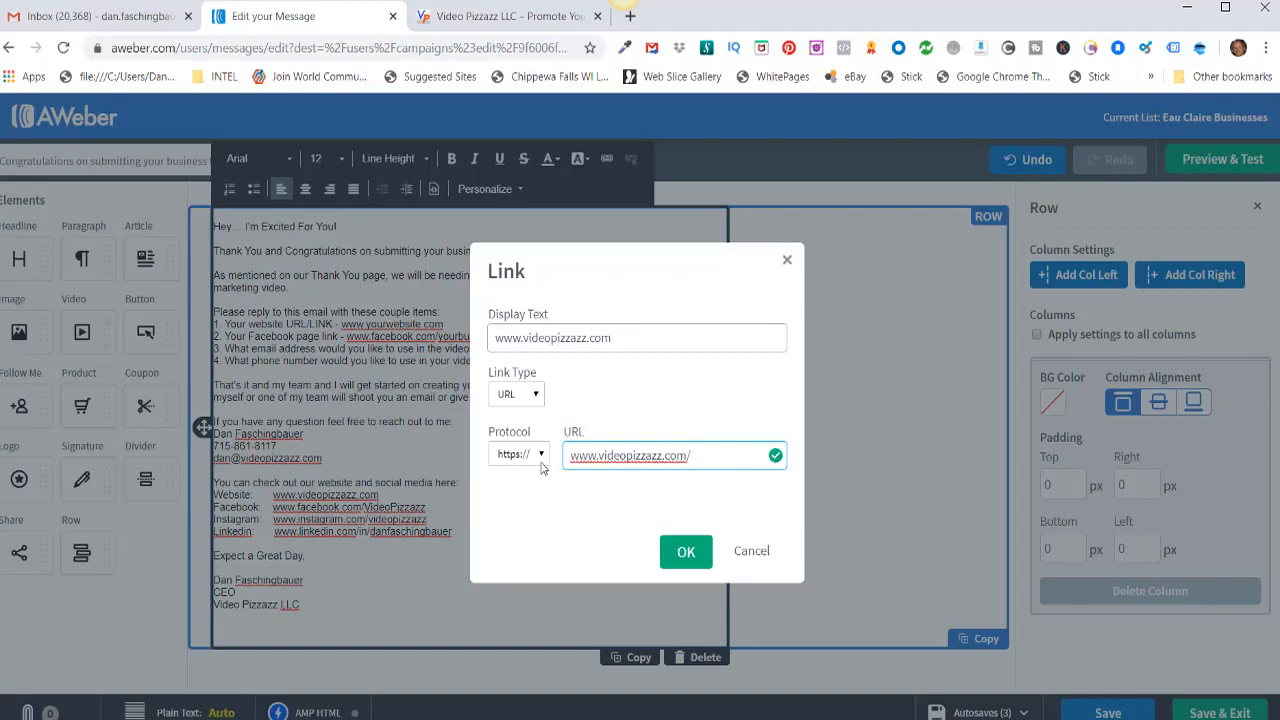
left_click(686, 554)
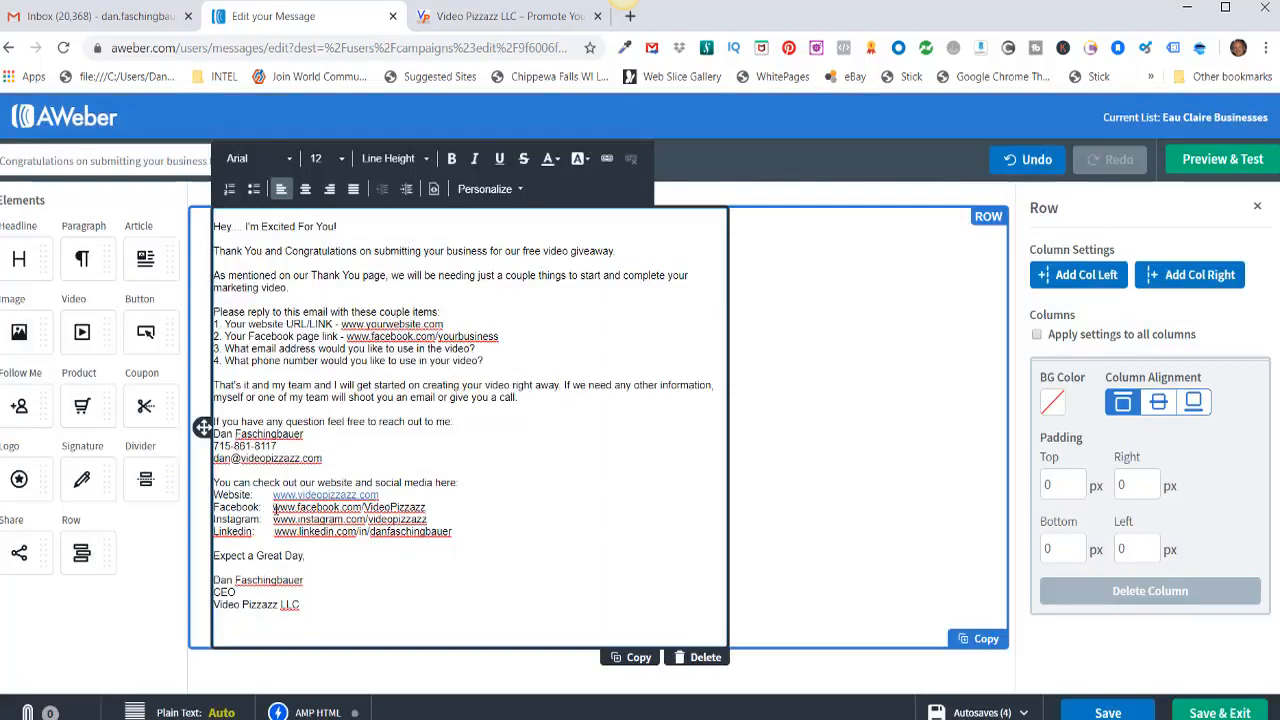
left_click_drag(274, 507, 430, 507)
key("ctrl+c")
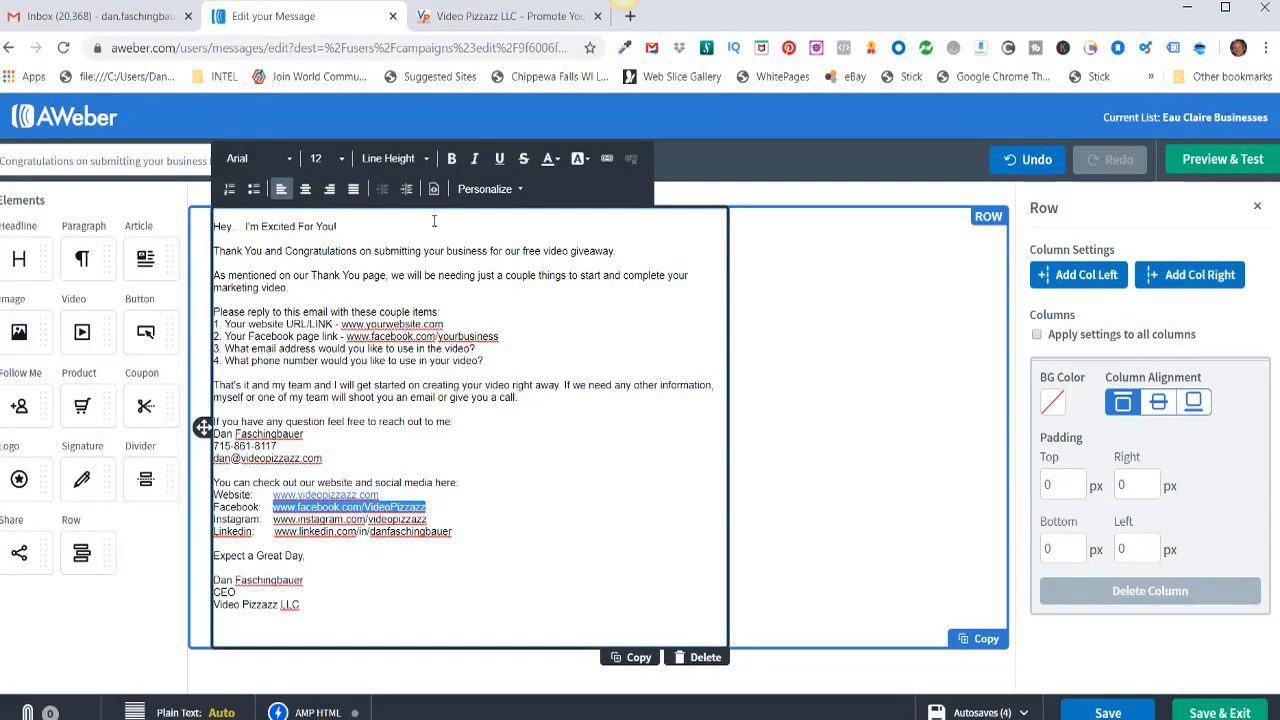
left_click(608, 162)
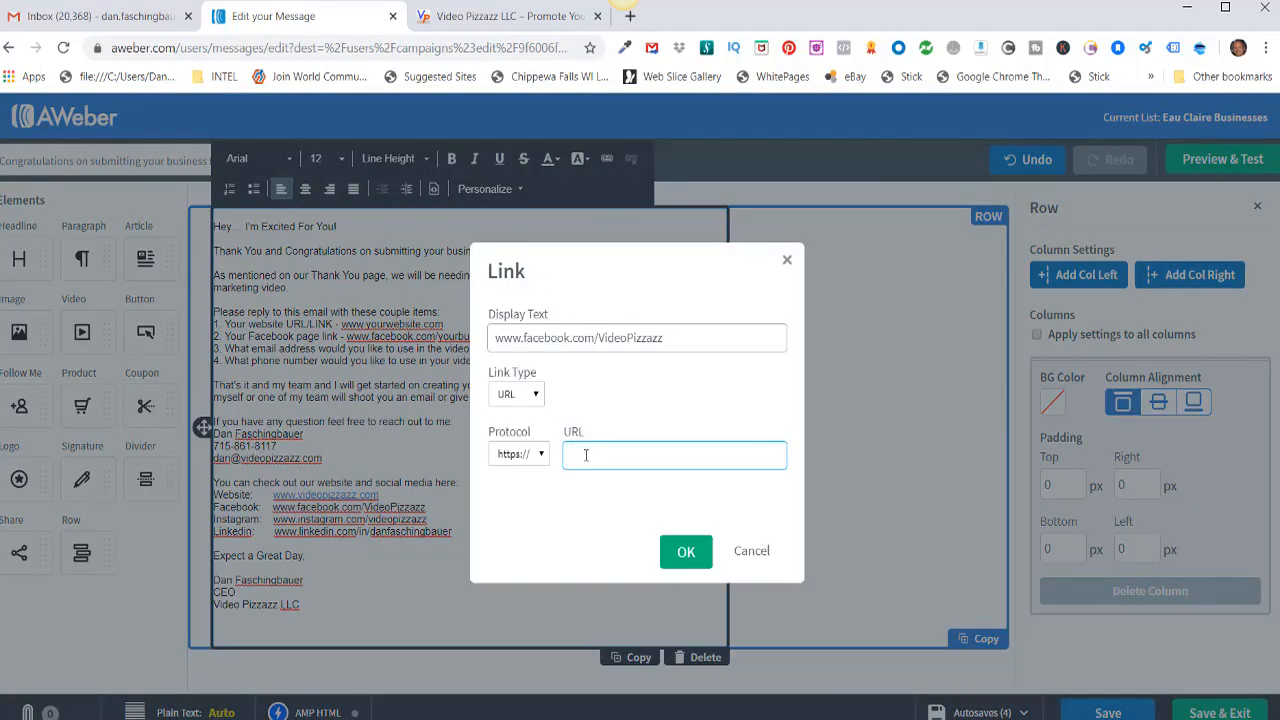
key("ctrl+v")
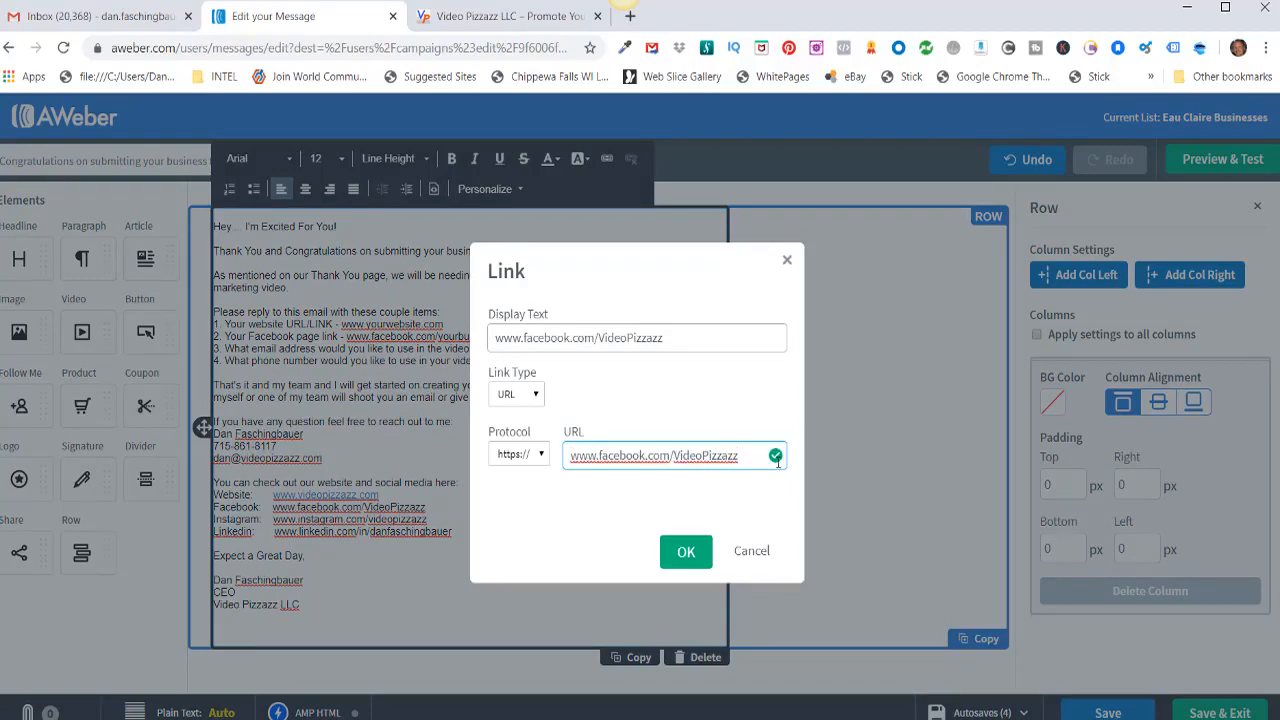
left_click(686, 552)
Step: Link the Instagram address (trailing slash removed) and the LinkedIn profile address to their URLs
left_click_drag(273, 519, 430, 521)
key("ctrl+c")
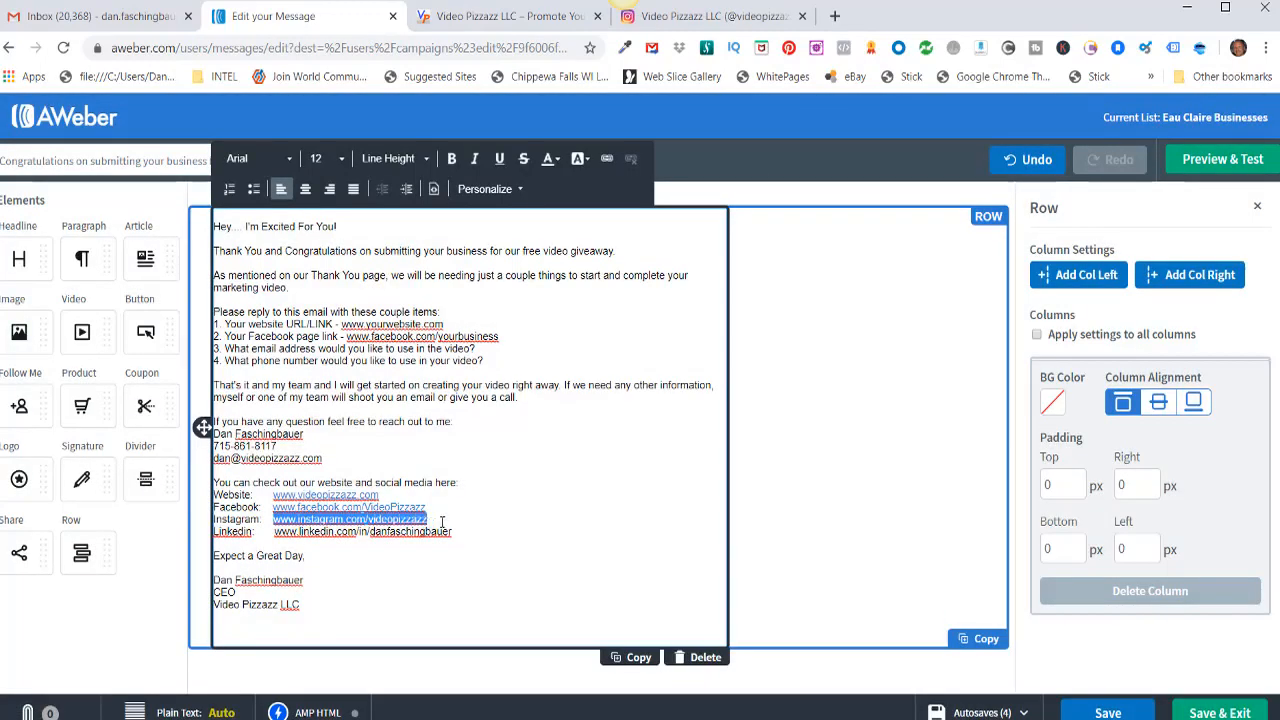
left_click(608, 161)
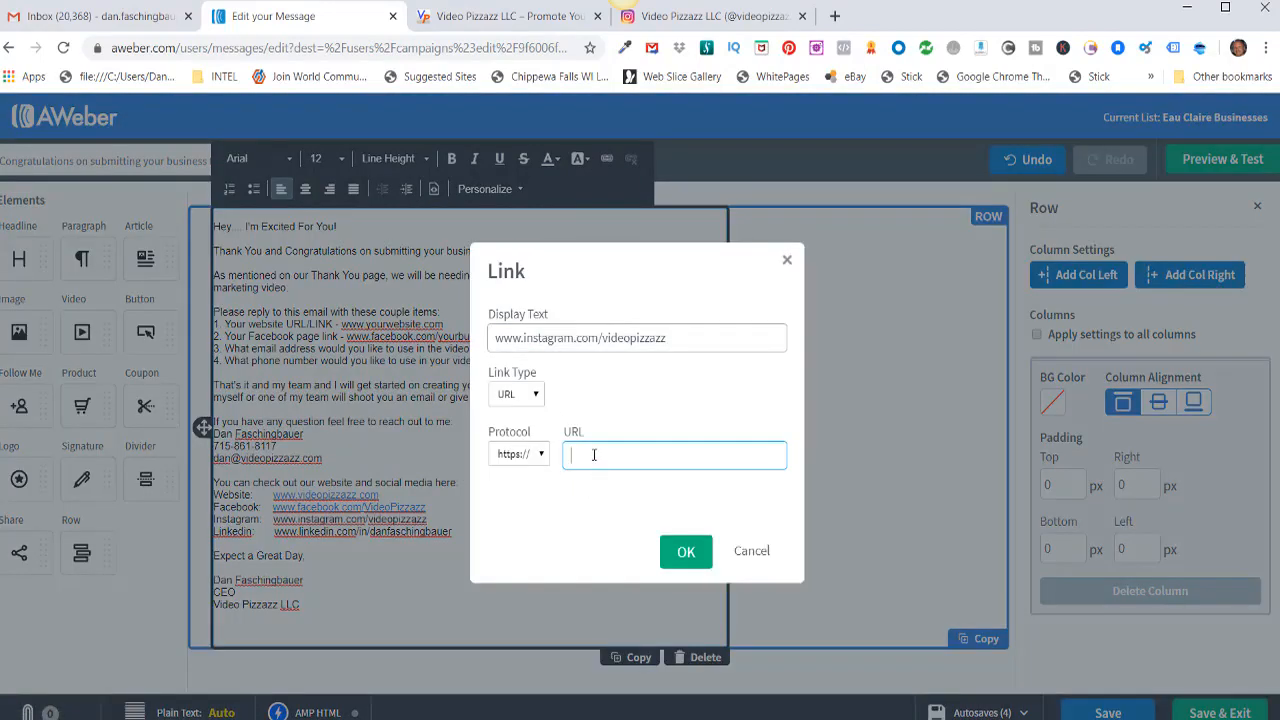
key("ctrl+v")
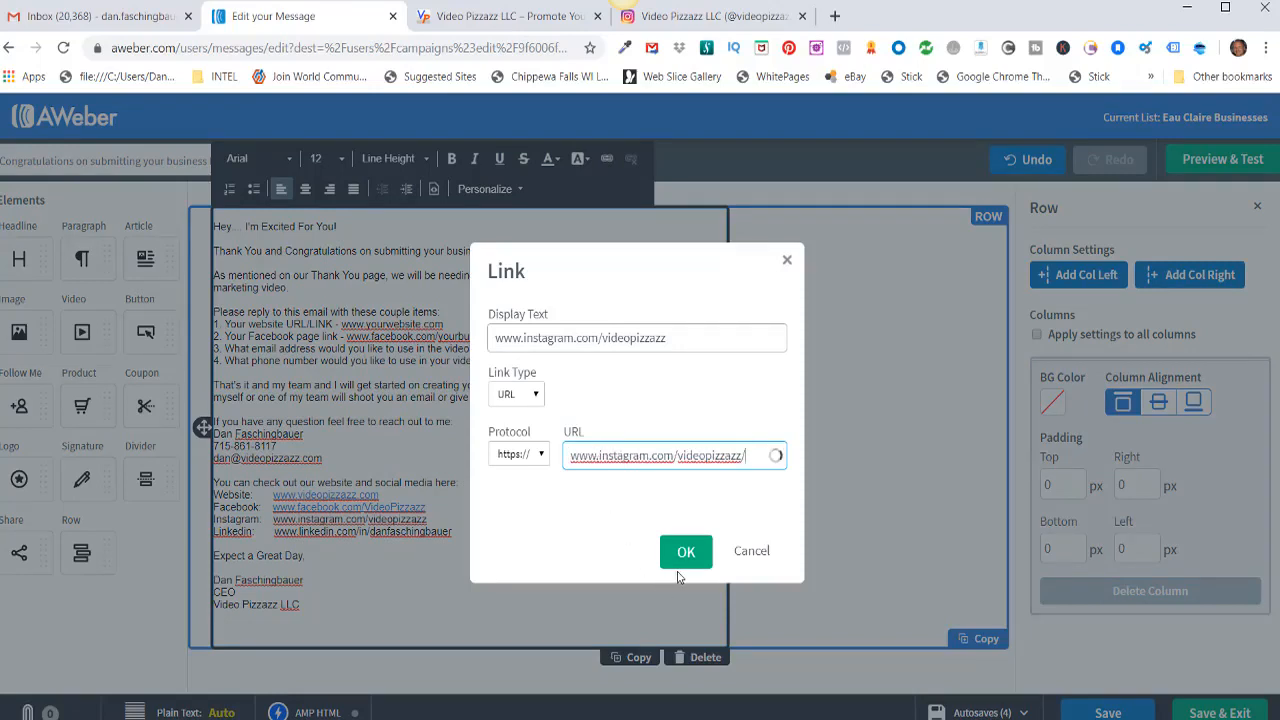
key("BackSpace")
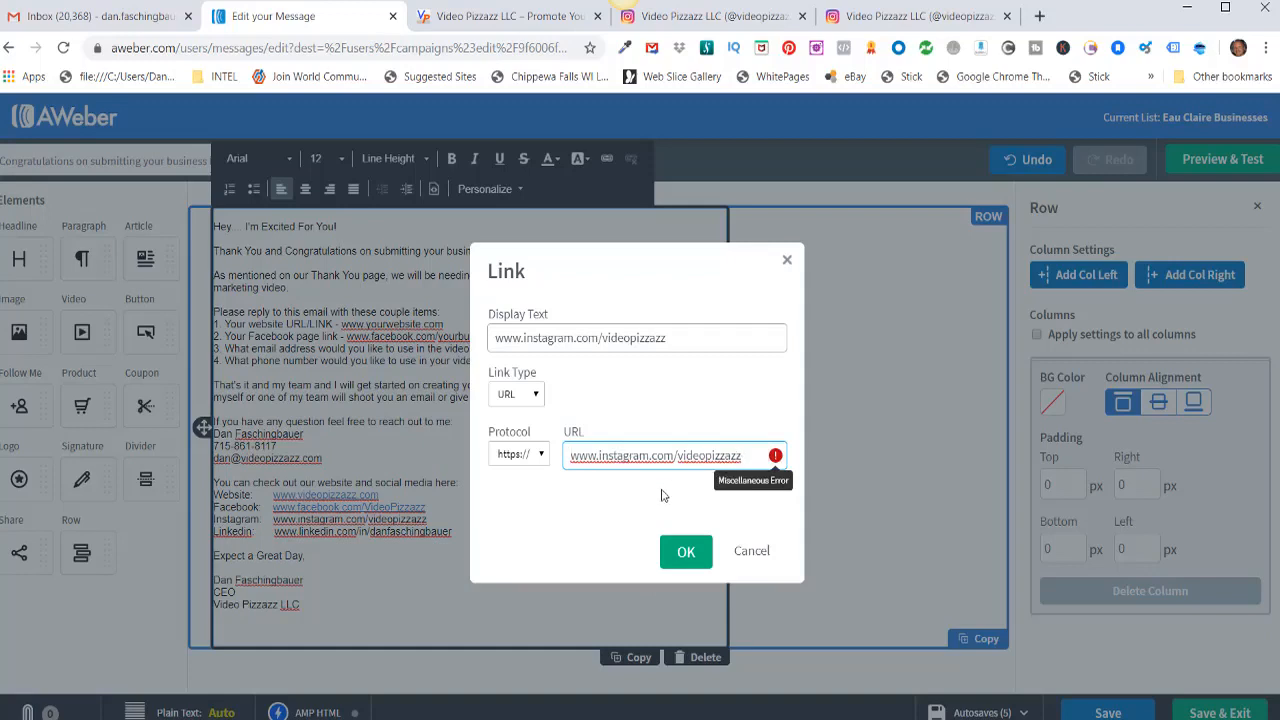
left_click(685, 553)
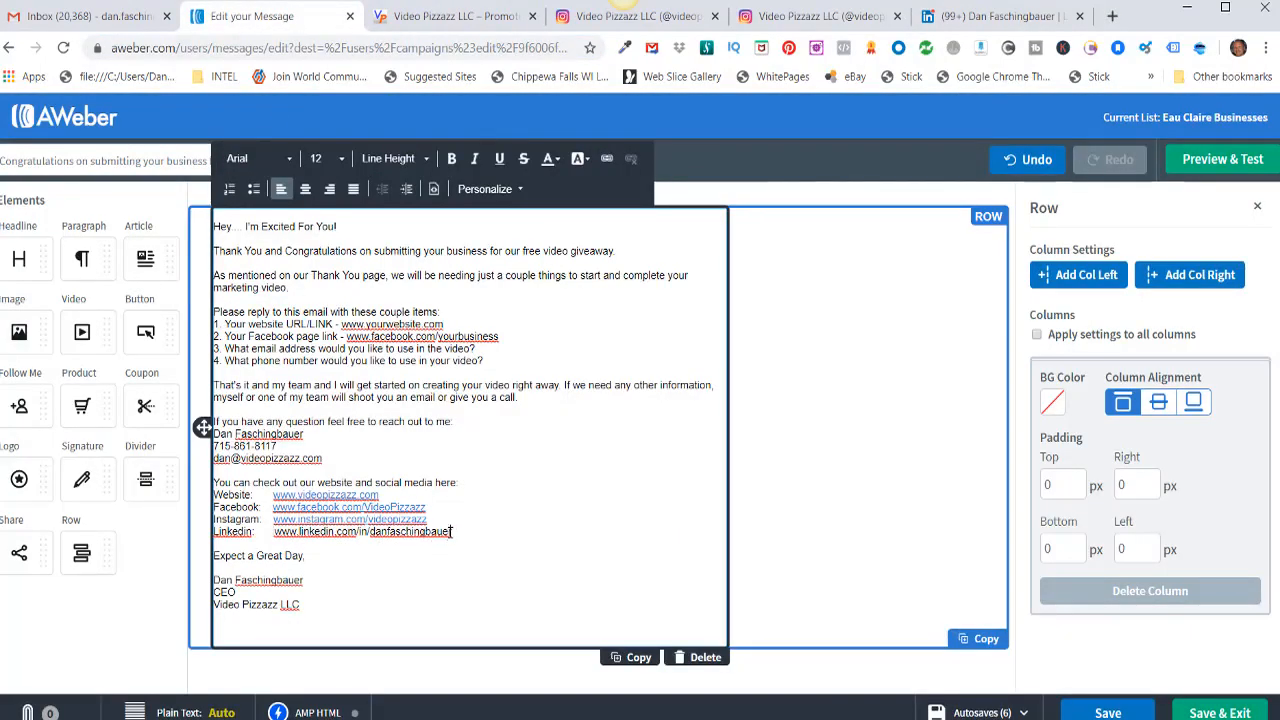
left_click_drag(452, 532, 277, 537)
key("ctrl+c")
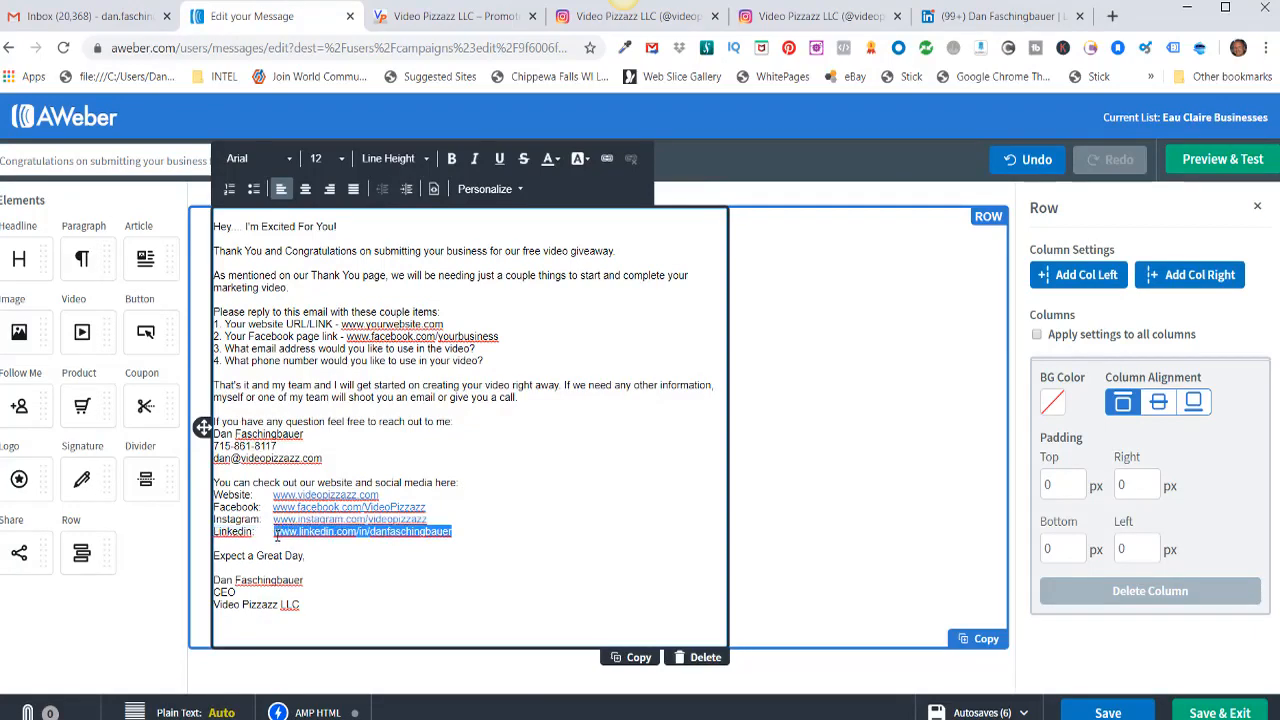
left_click(606, 158)
left_click(670, 456)
key("ctrl+v")
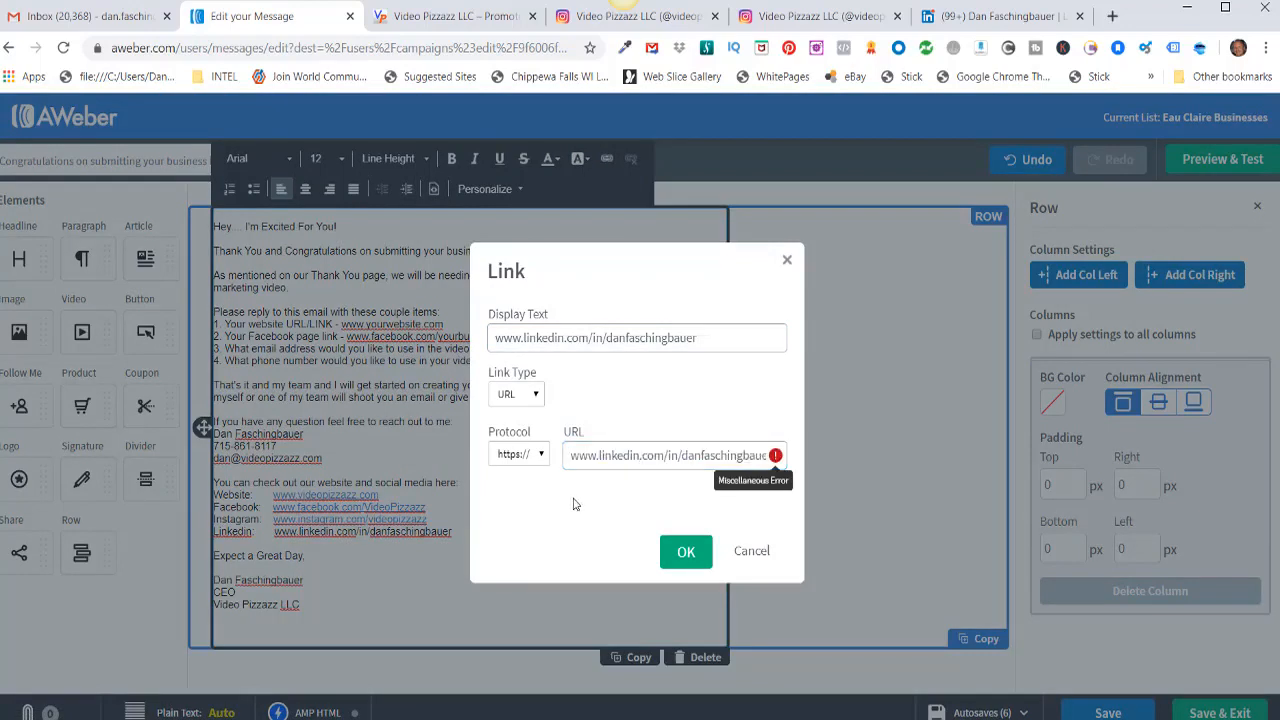
left_click(686, 551)
left_click_drag(273, 494, 377, 495)
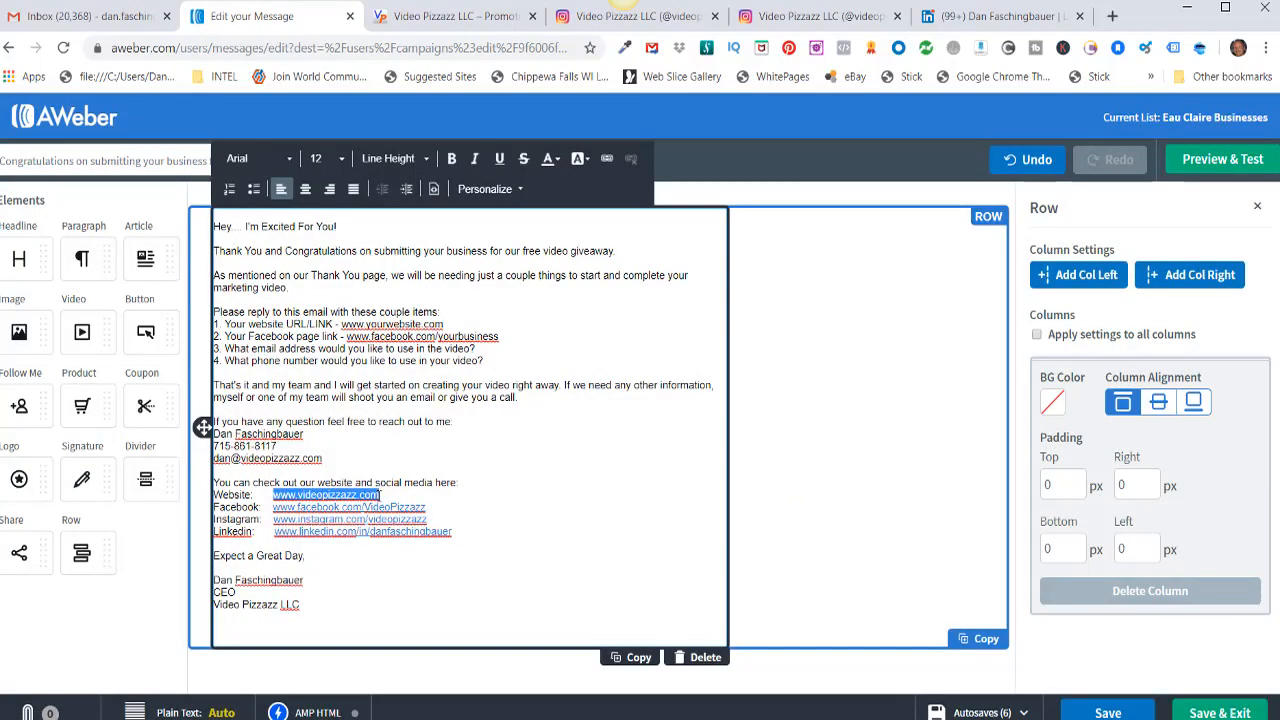
Step: Bold the website, Facebook, Instagram and LinkedIn links, then Save & Exit the message
left_click(451, 158)
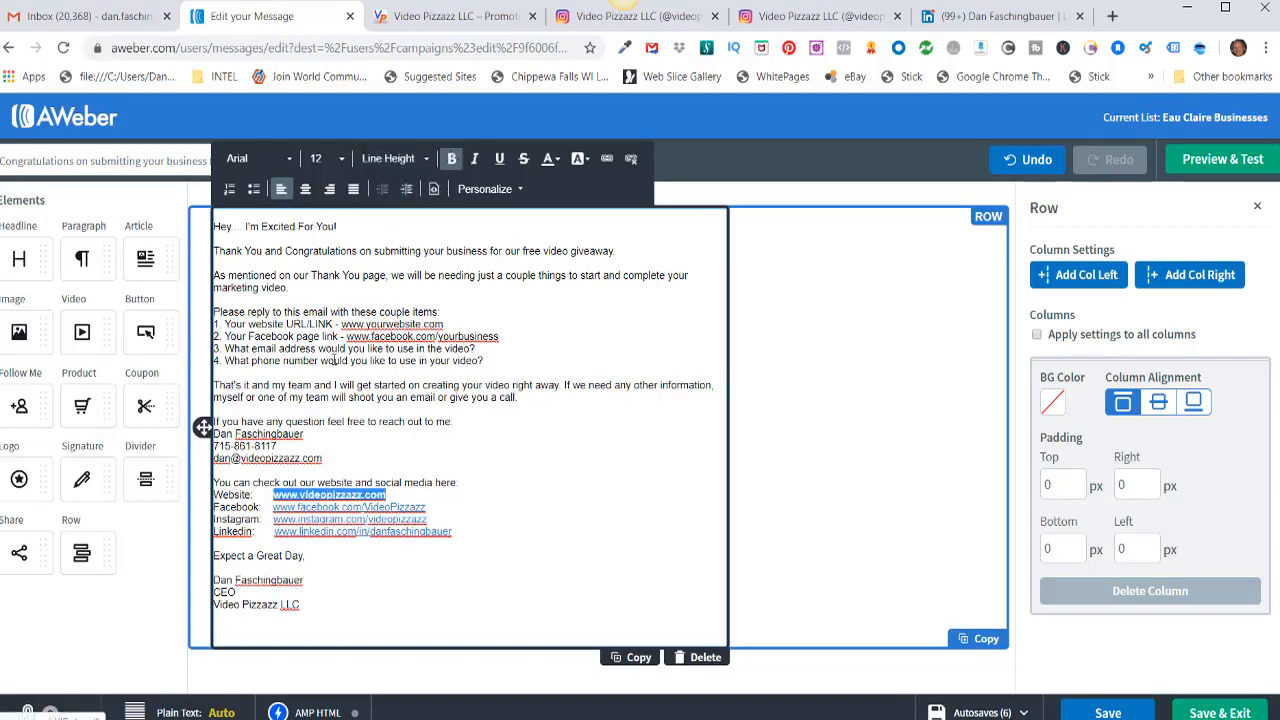
left_click_drag(273, 507, 435, 511)
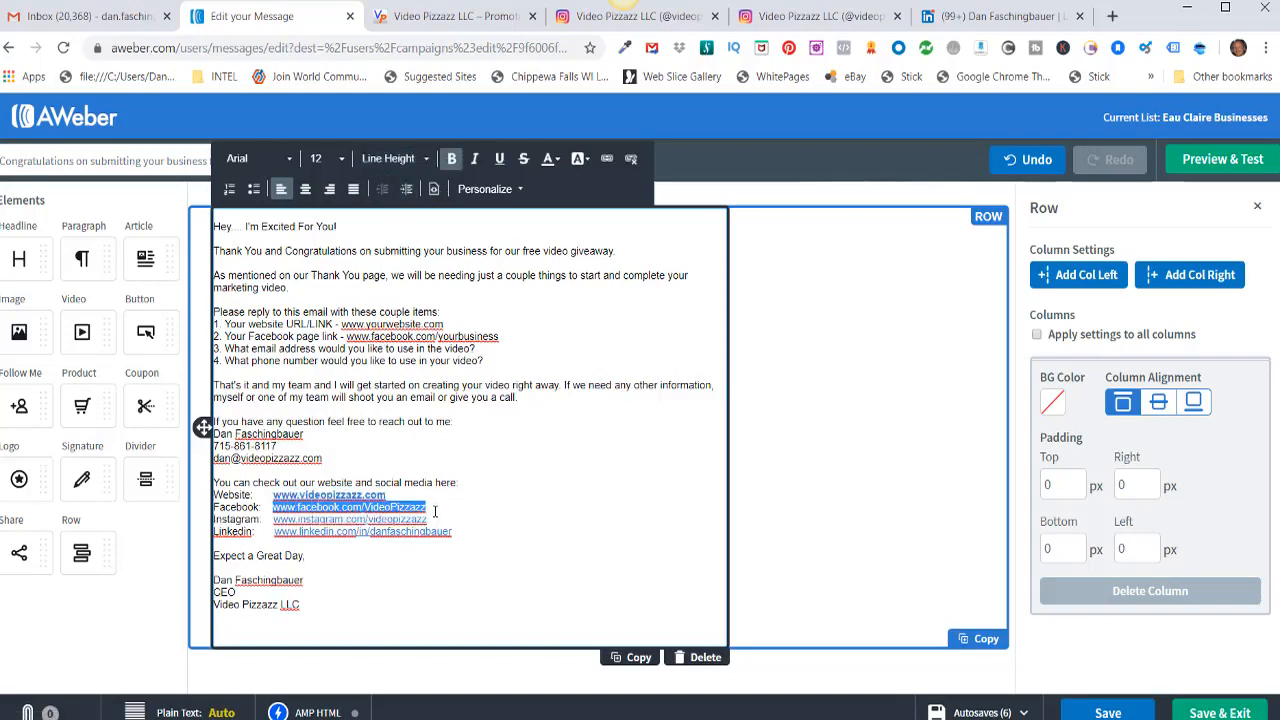
left_click(451, 158)
left_click_drag(273, 519, 438, 521)
left_click(451, 158)
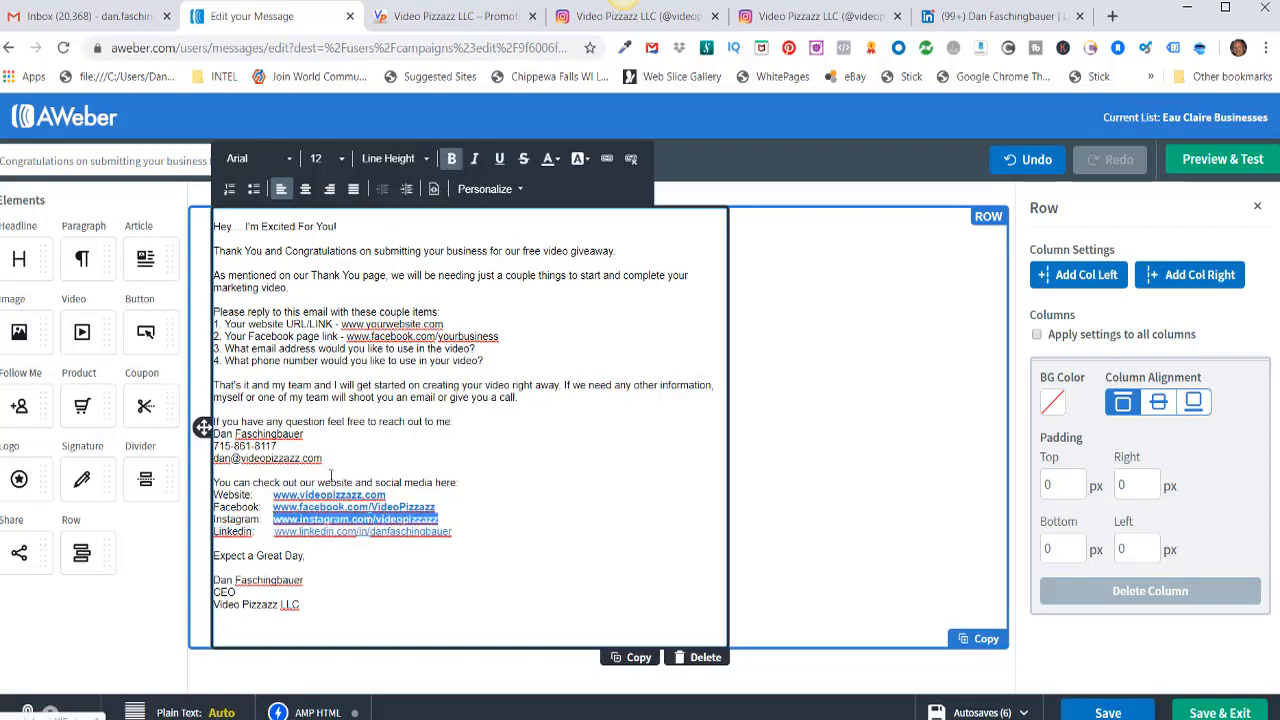
left_click_drag(274, 531, 452, 532)
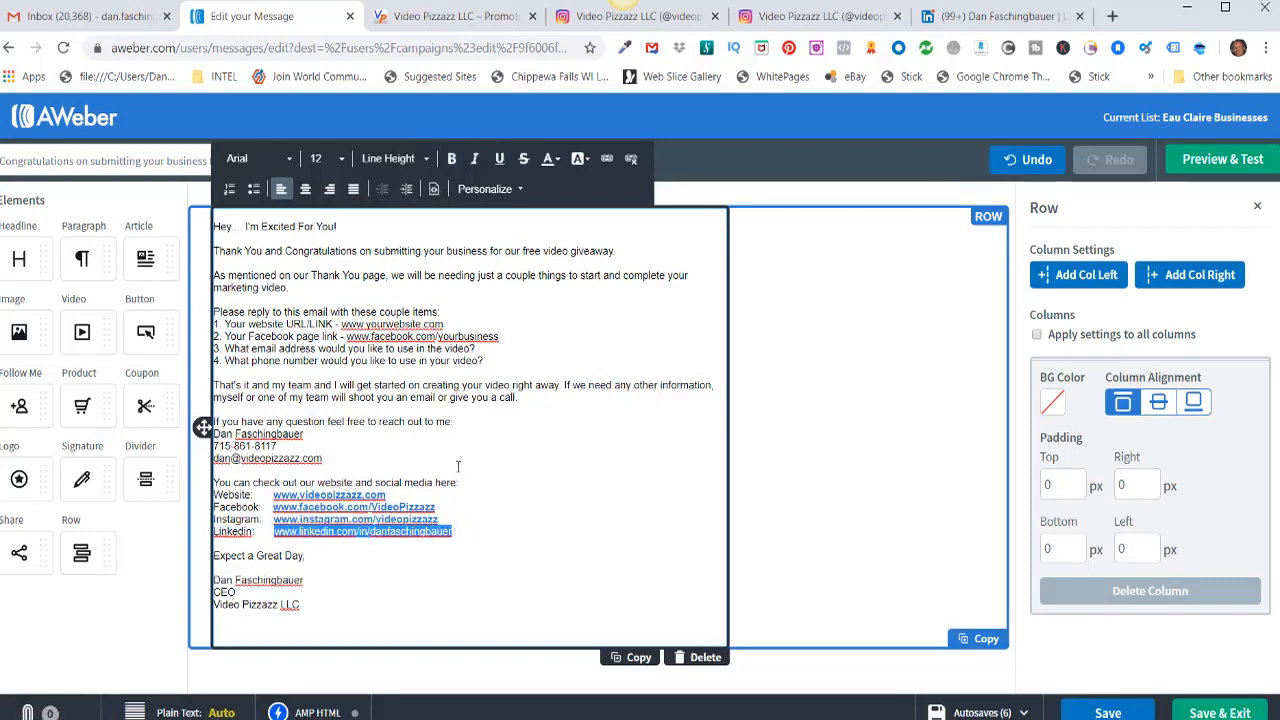
left_click(451, 158)
left_click(911, 449)
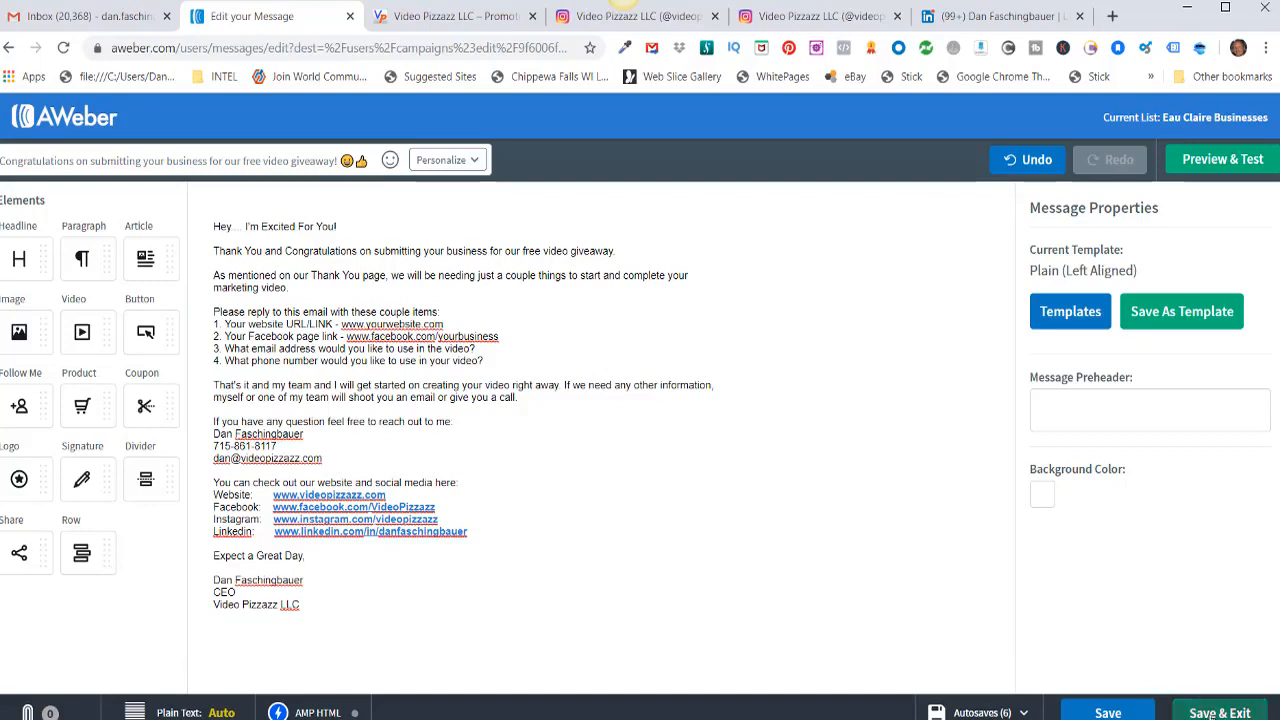
left_click(1212, 714)
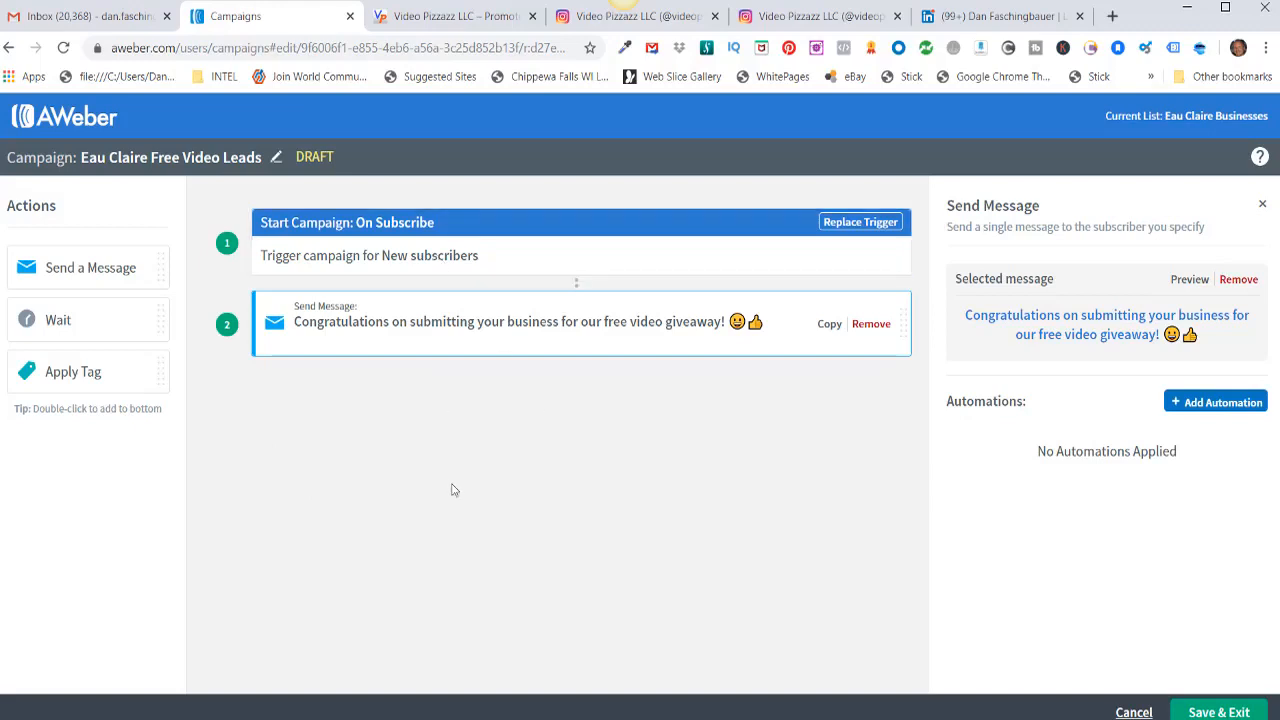
Step: Send a test of the welcome message to the tester's Gmail address and check the inbox
left_click(354, 318)
left_click(1045, 318)
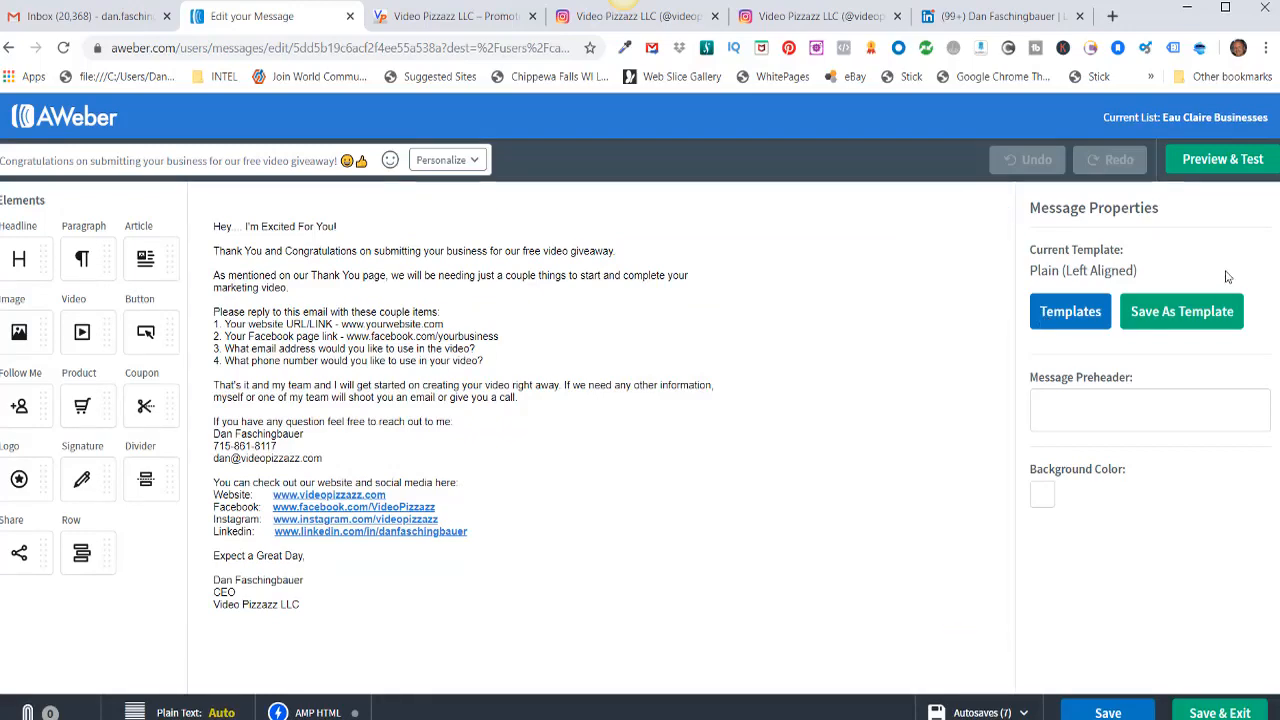
left_click(1218, 163)
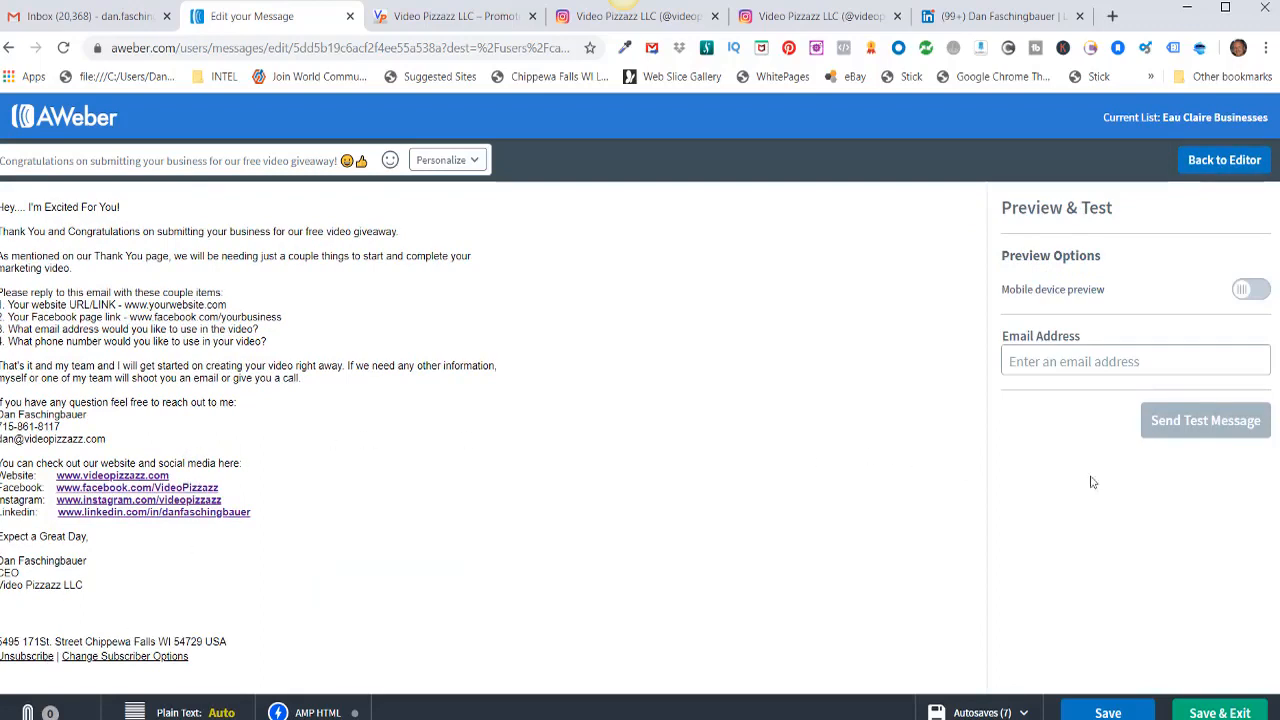
left_click(1046, 362)
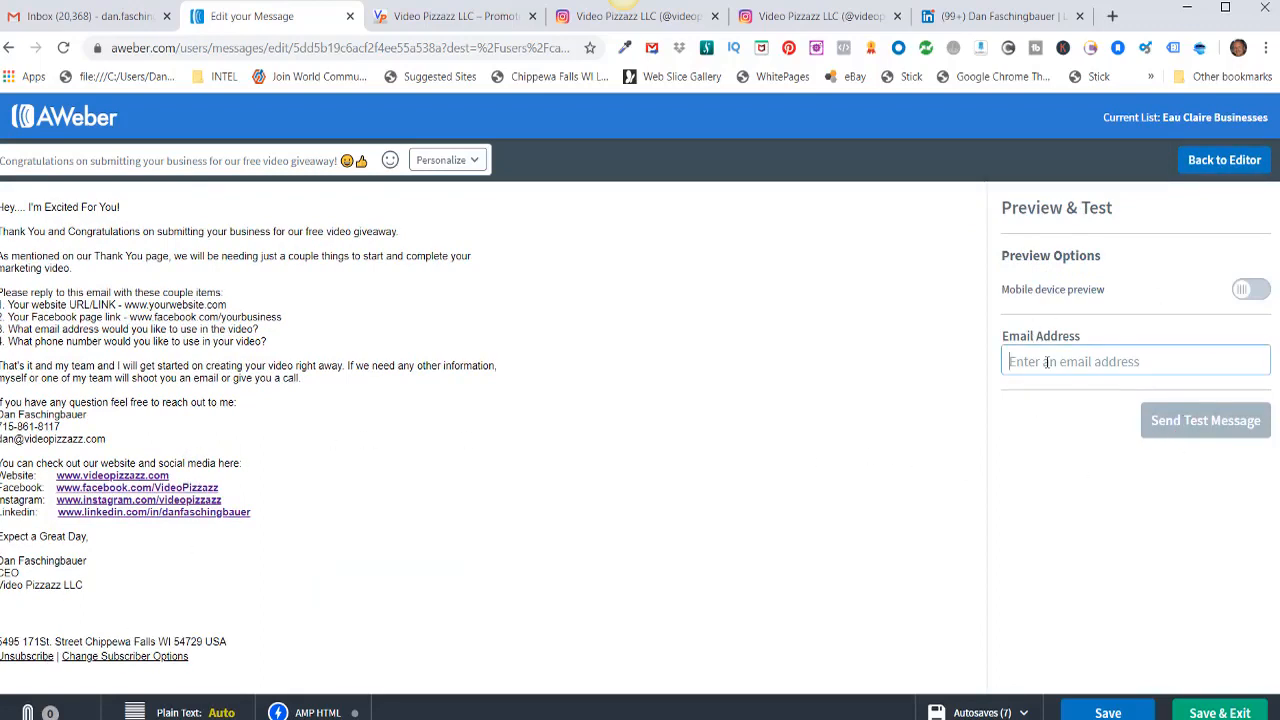
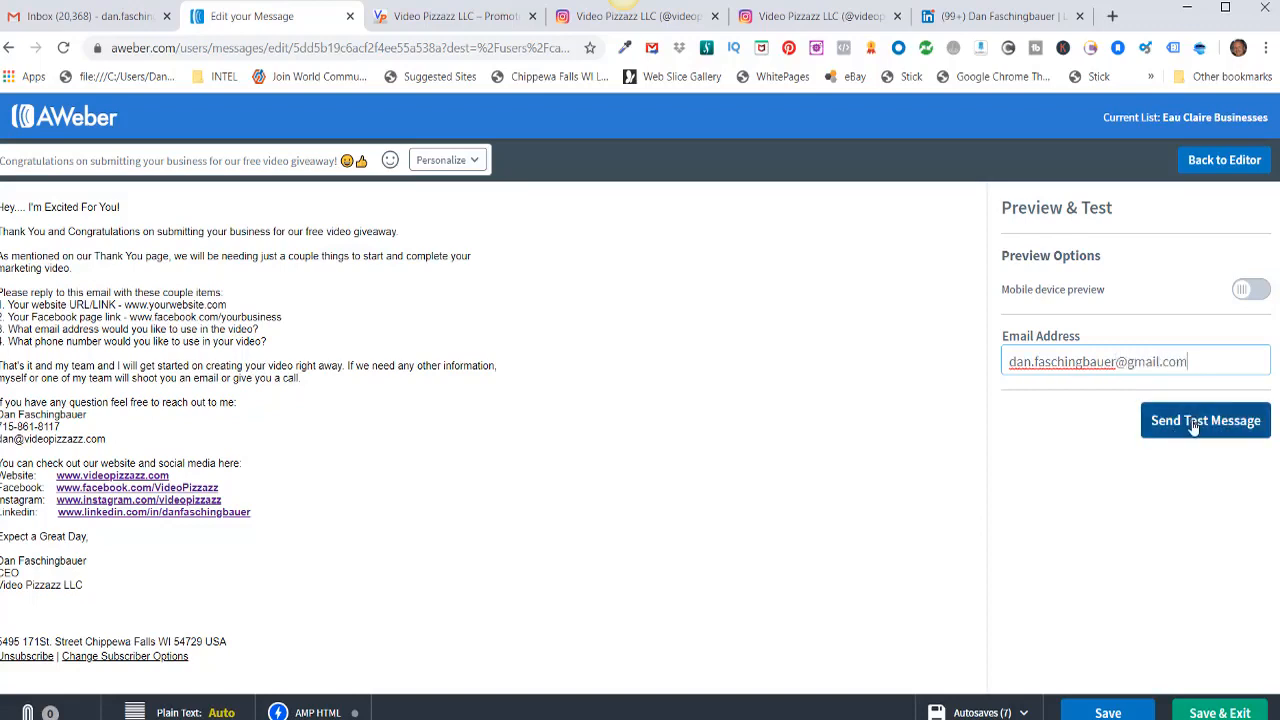
left_click(1193, 427)
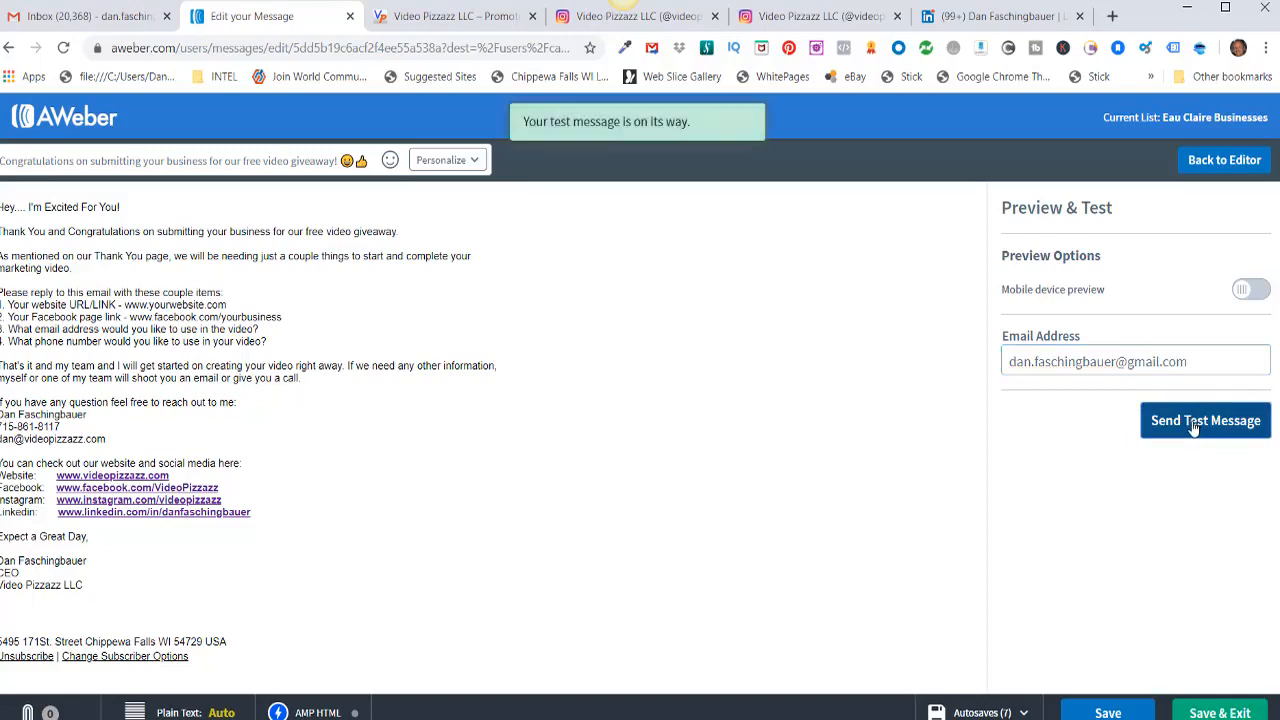
left_click(58, 18)
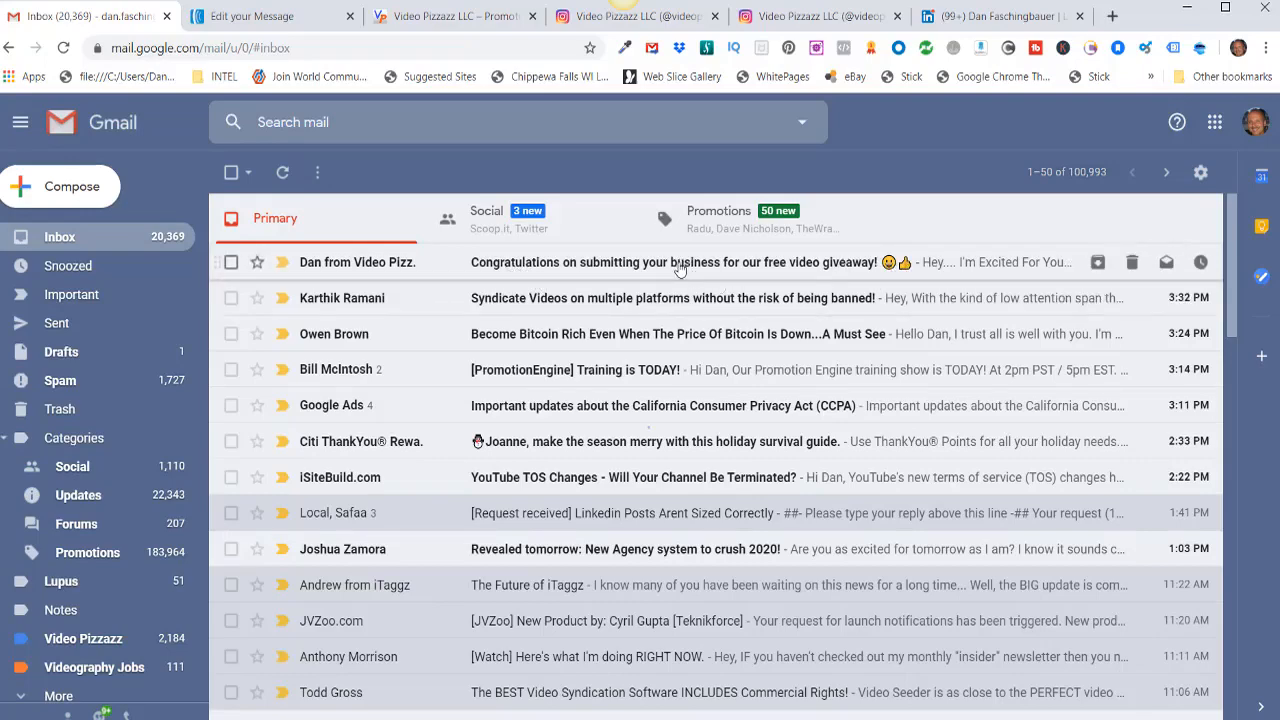
Step: Open the test email in Gmail and scroll through the welcome letter
left_click(676, 266)
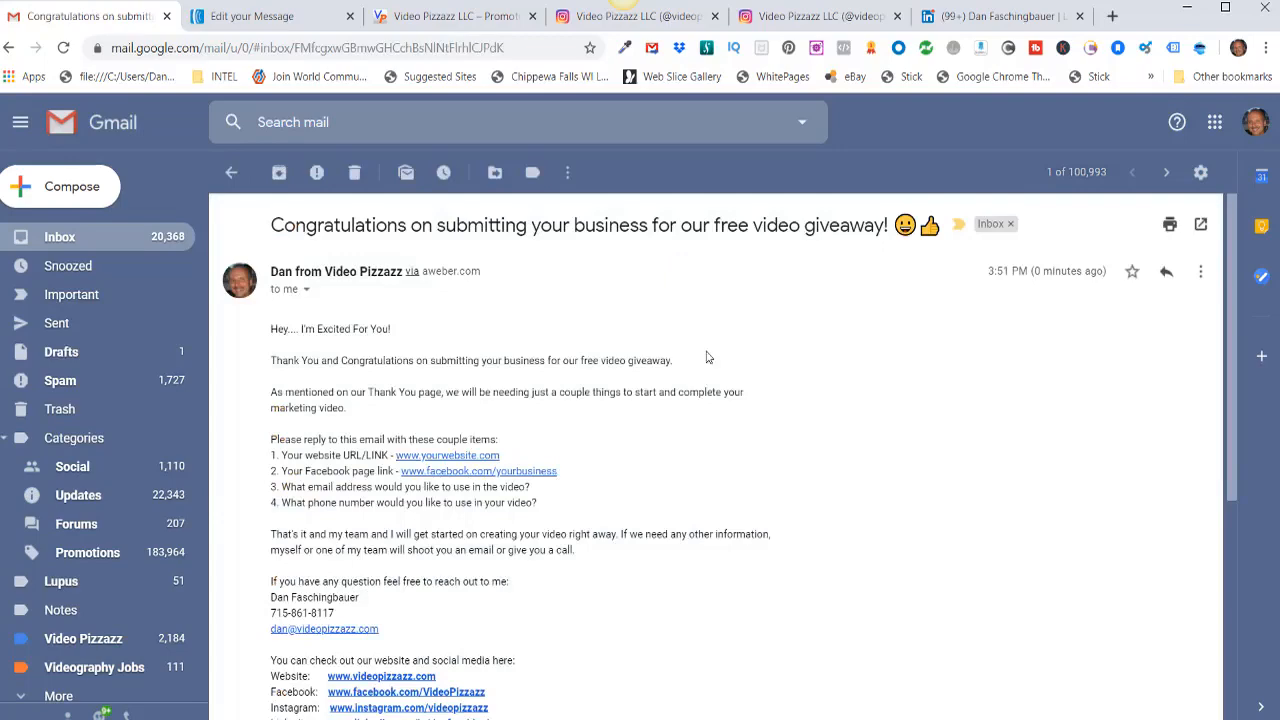
scroll(706, 357, "down", 1)
scroll(706, 357, "down", 3)
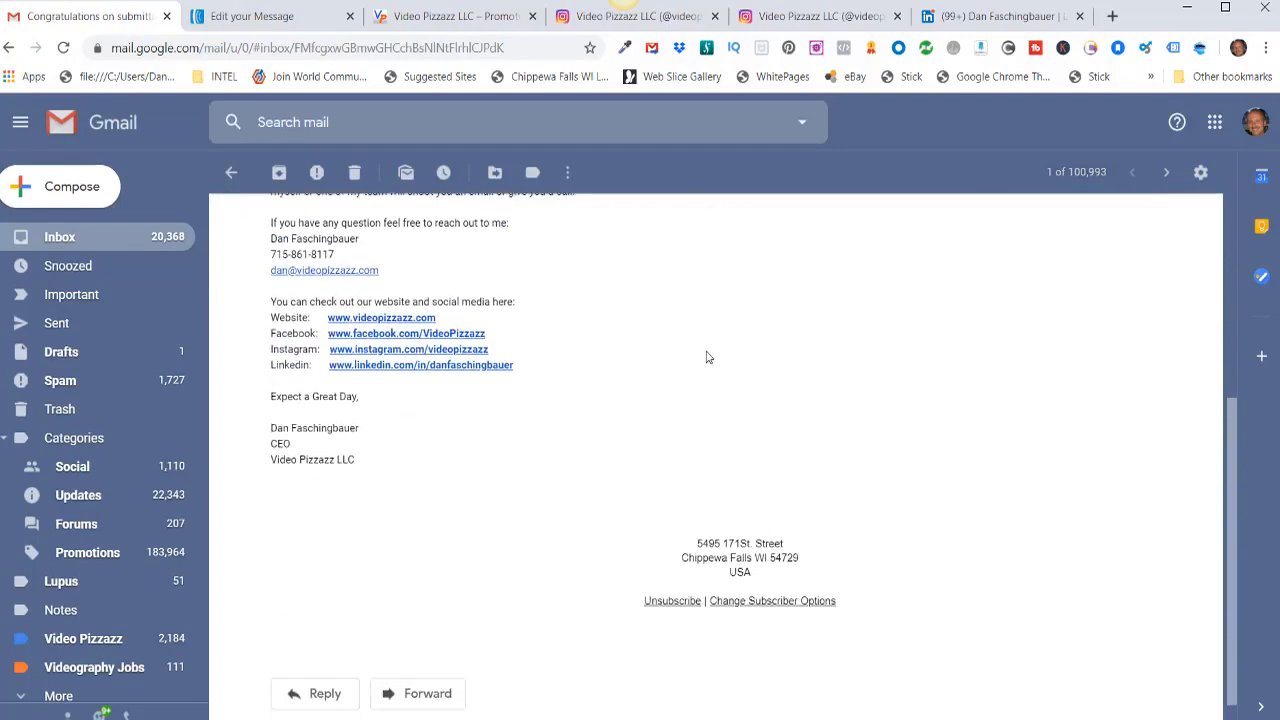
scroll(706, 357, "down", 1)
scroll(704, 354, "up", 3)
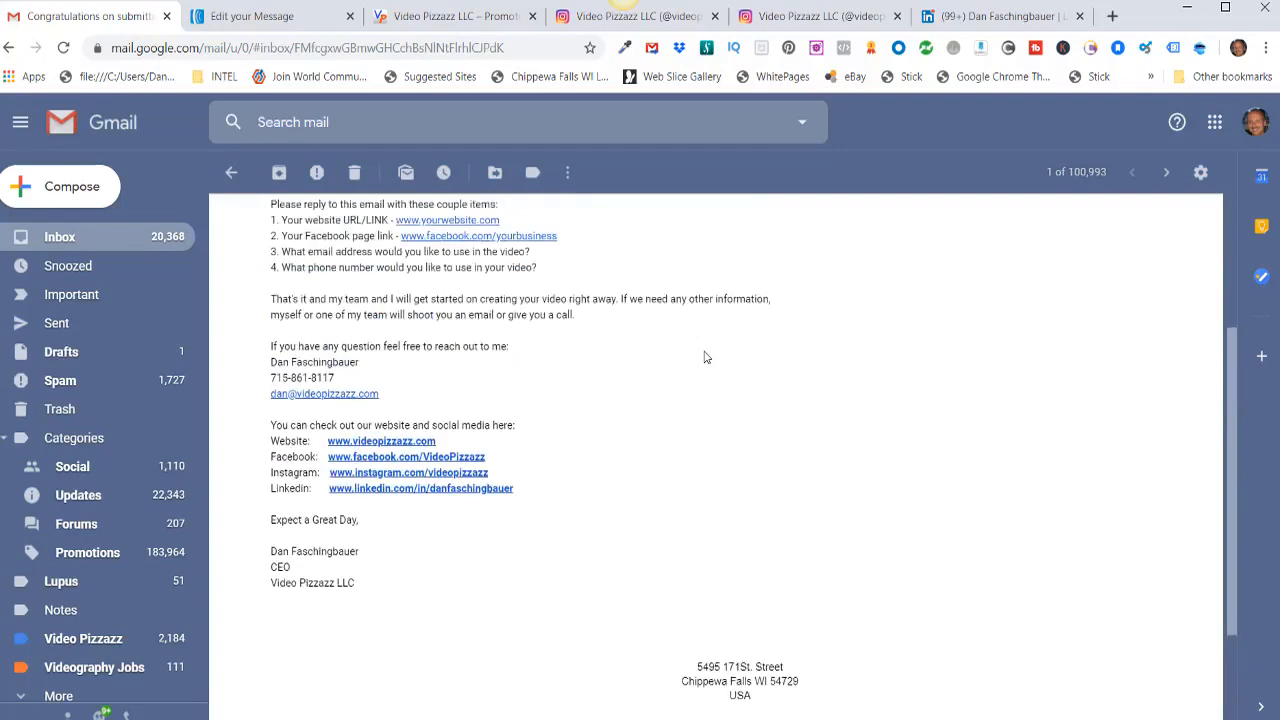
scroll(637, 352, "down", 1)
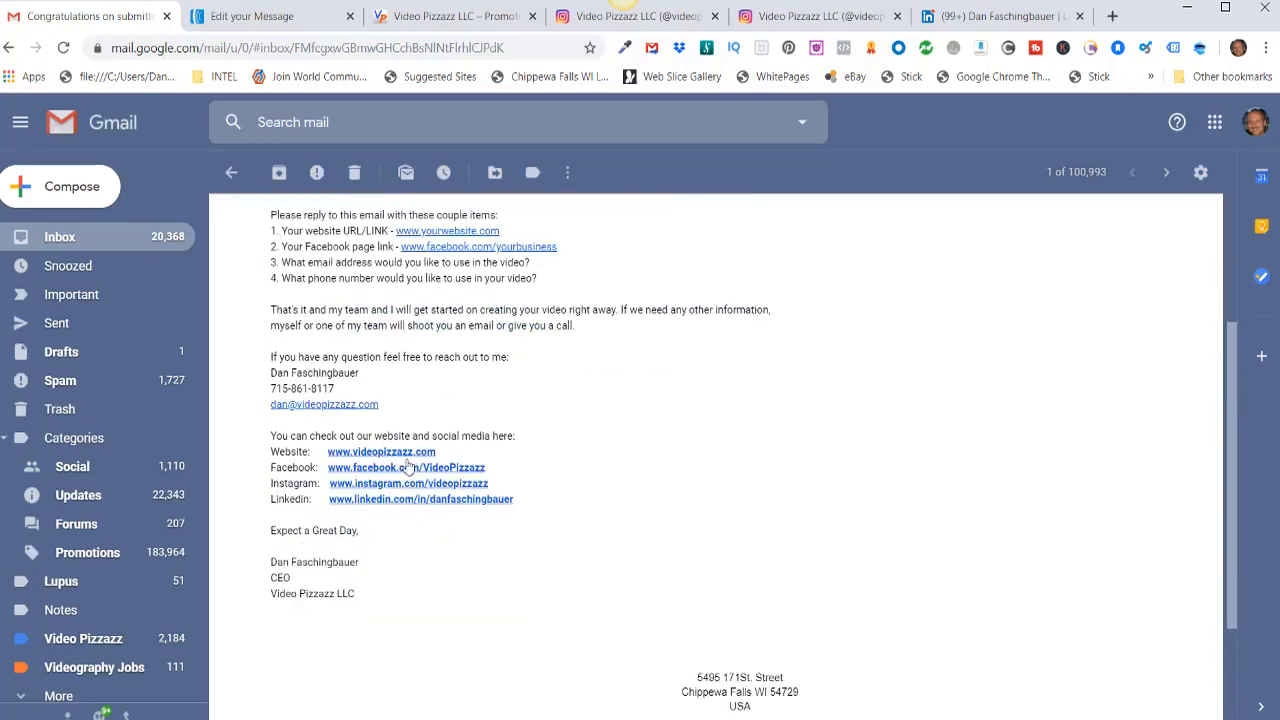
Step: Verify the website, Facebook, Instagram and LinkedIn links, then return to the AWeber preview
left_click(404, 456)
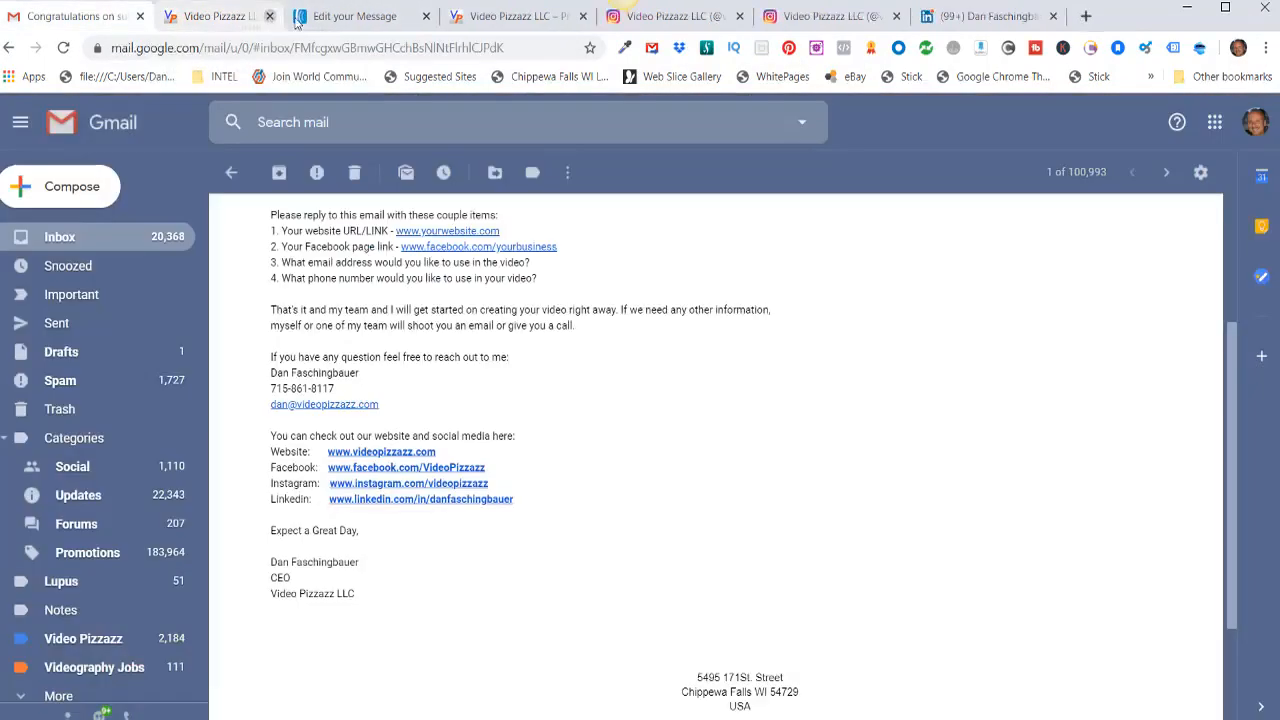
left_click(297, 16)
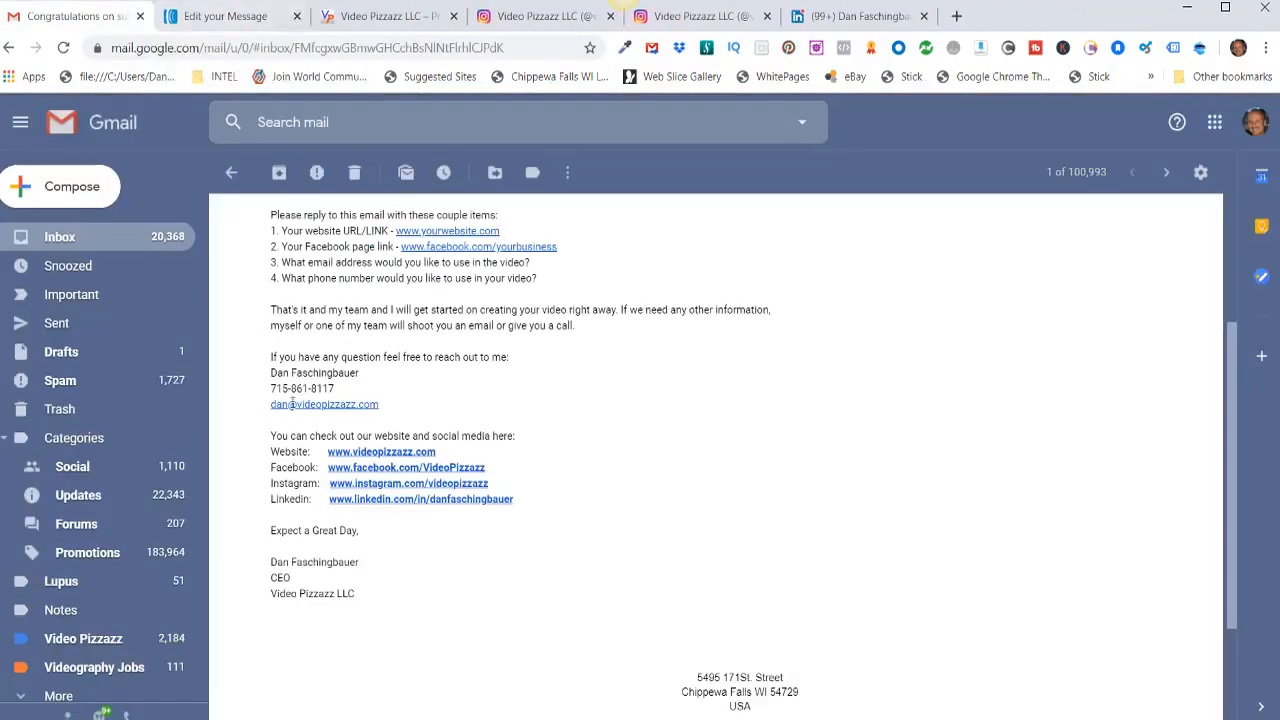
left_click(412, 468)
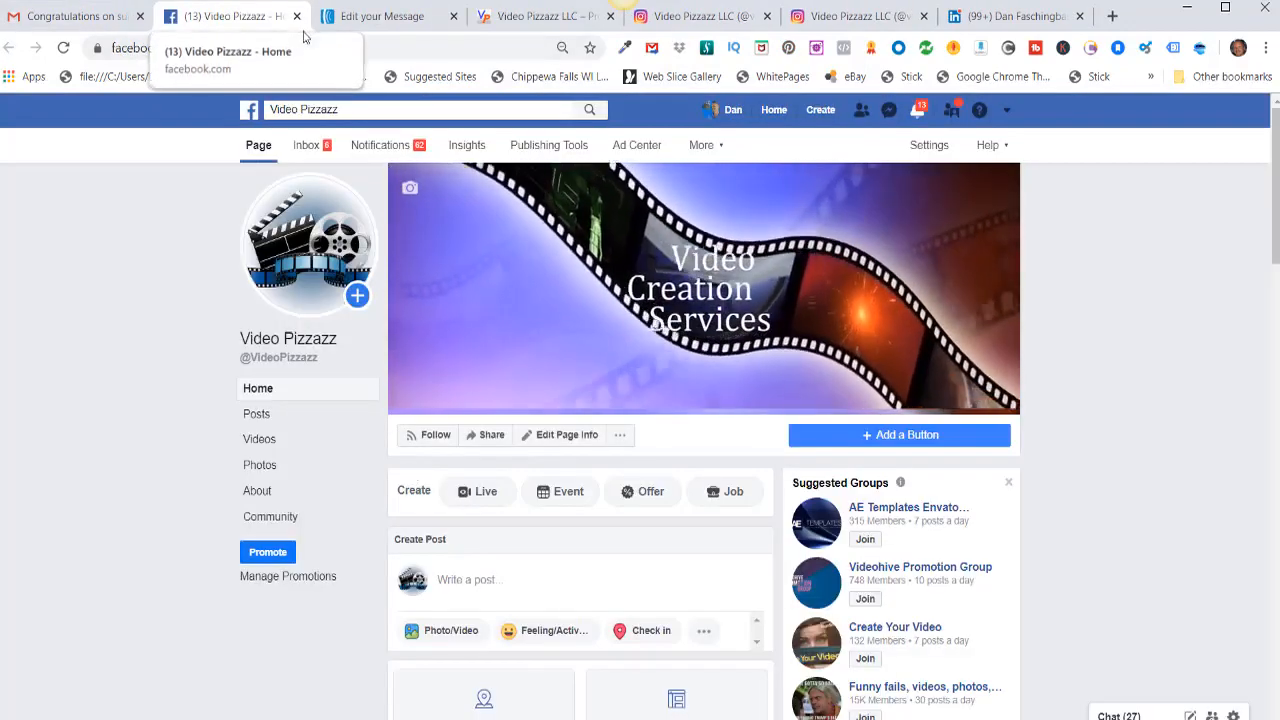
left_click(297, 16)
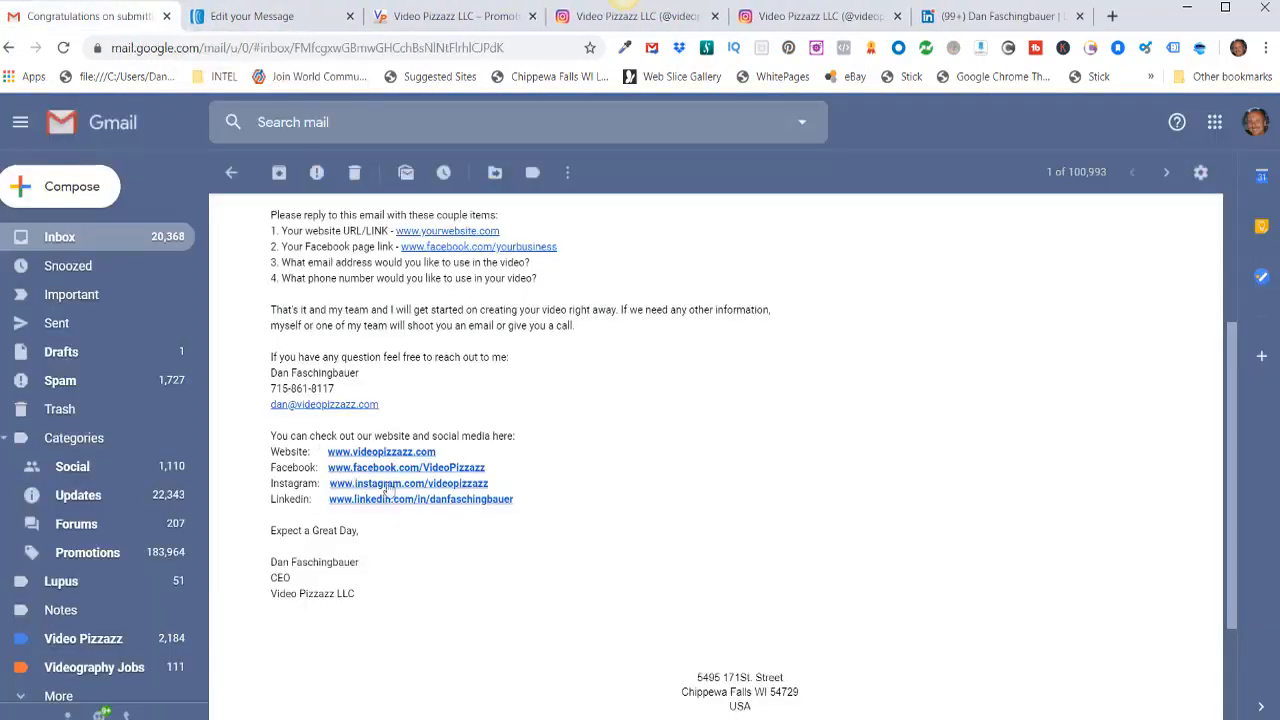
left_click(395, 484)
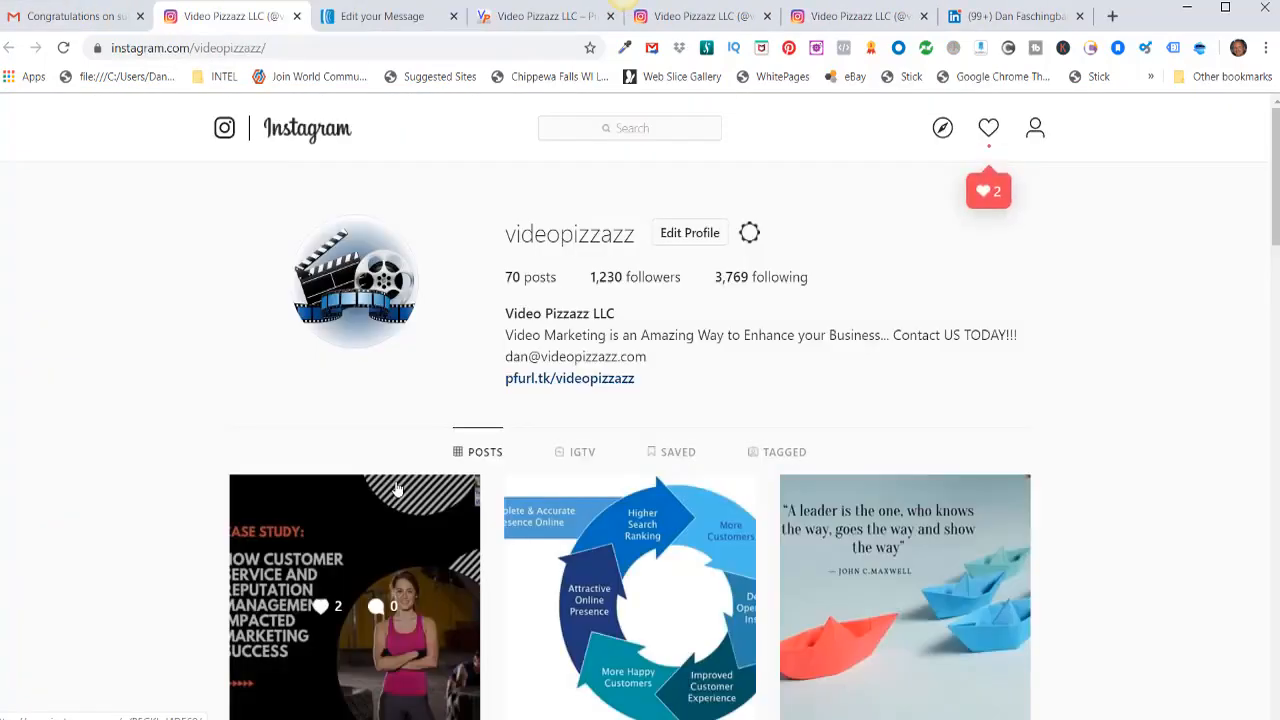
left_click(297, 16)
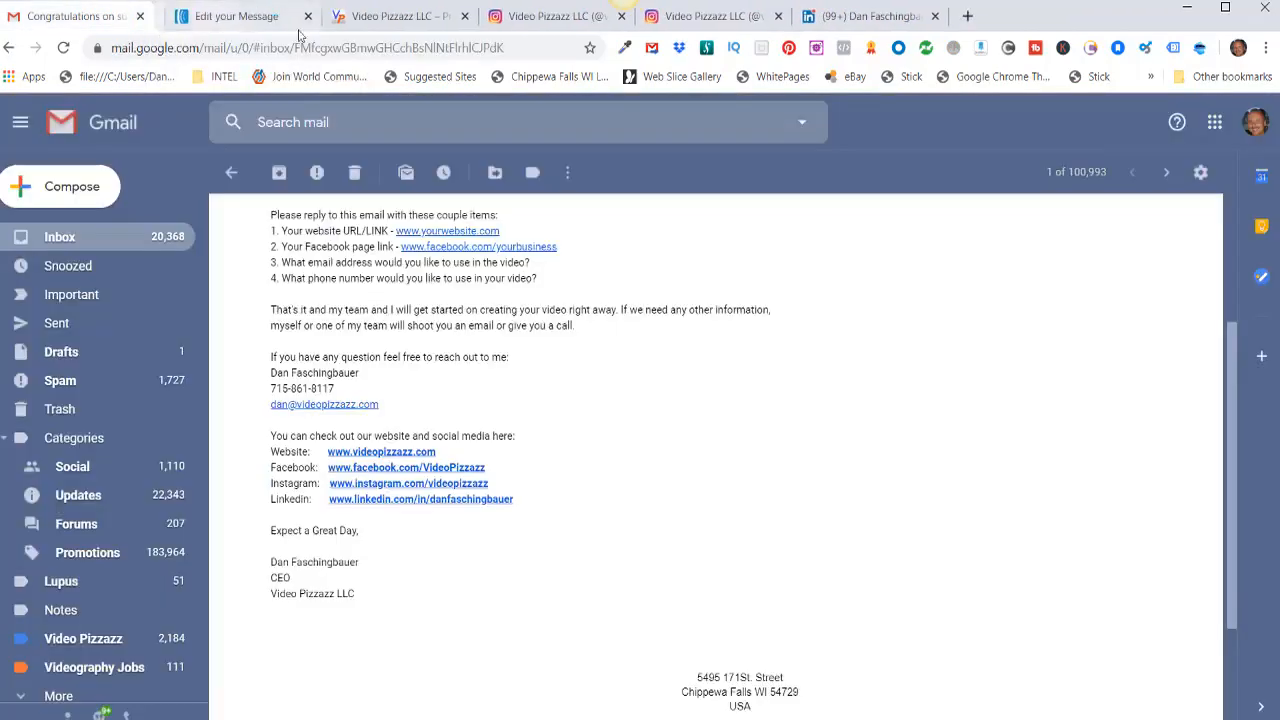
left_click(436, 500)
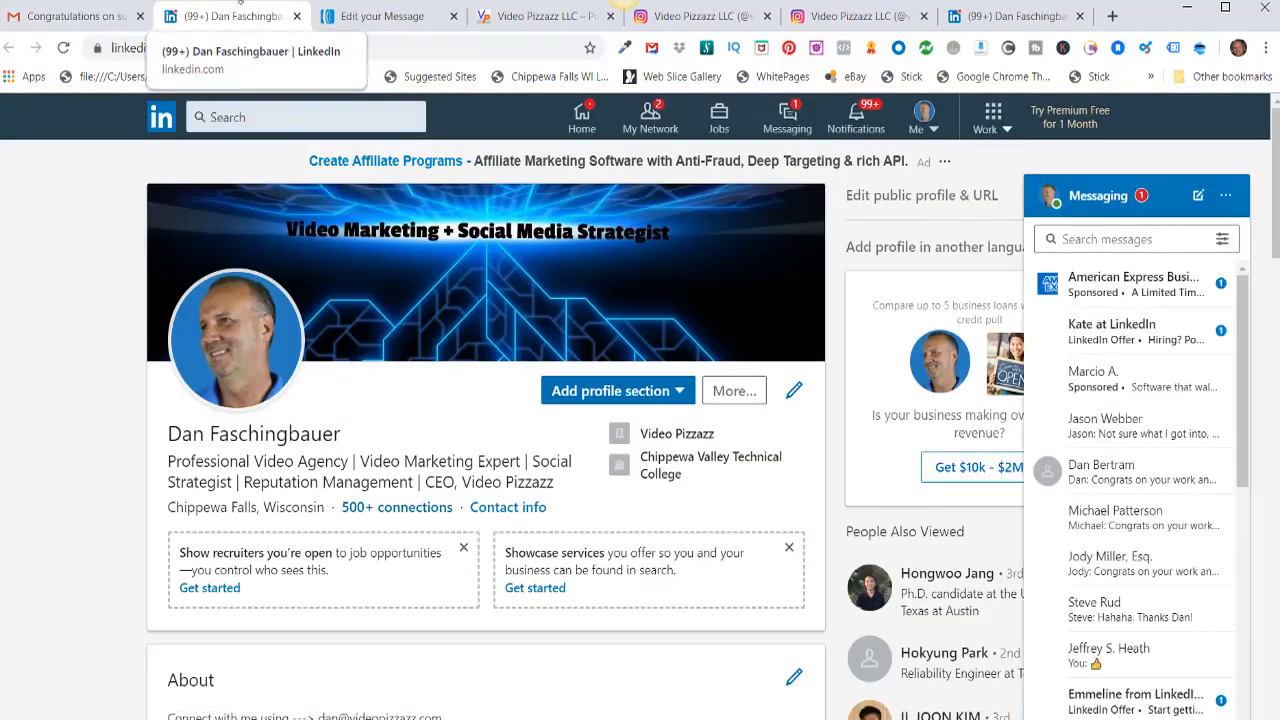
left_click(296, 17)
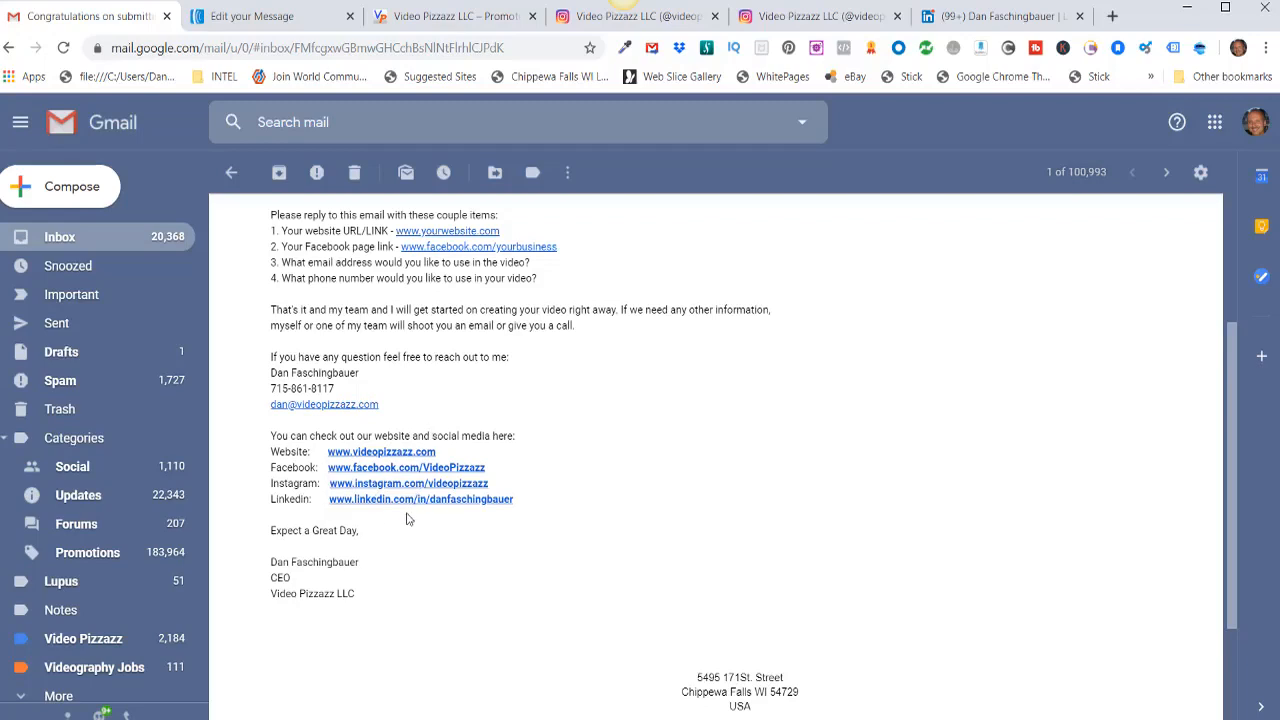
scroll(537, 591, "up", 3)
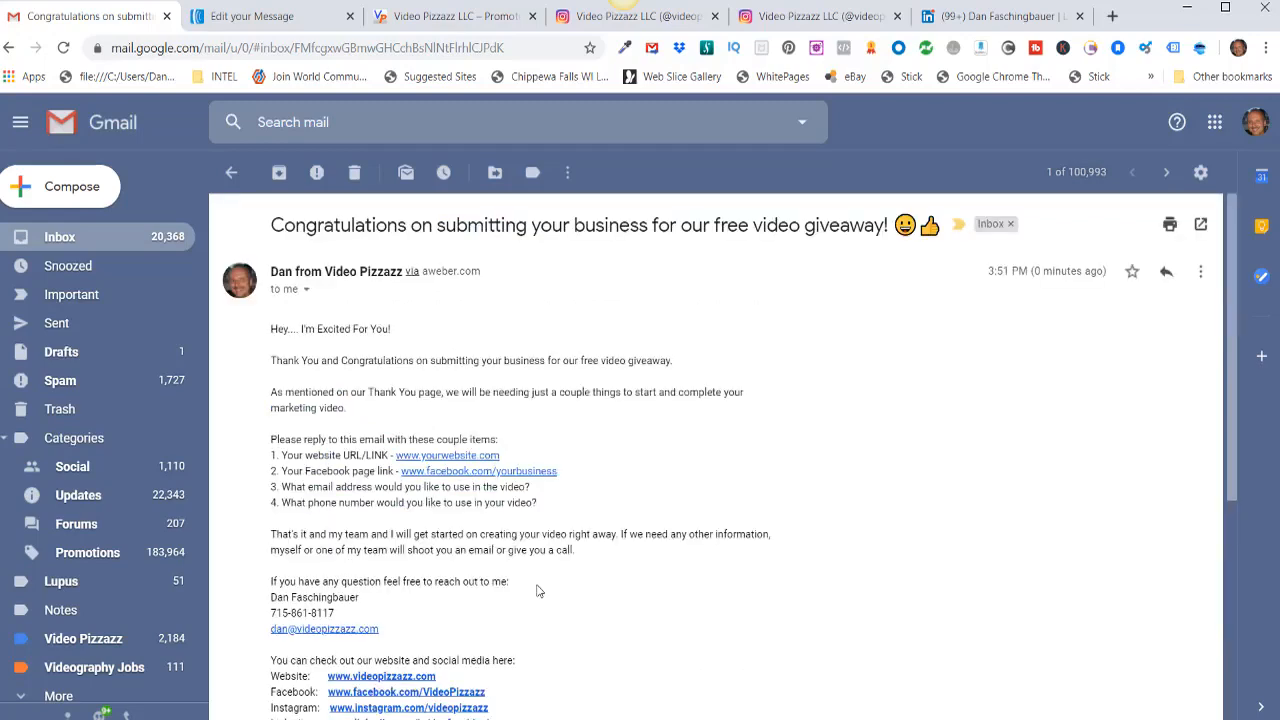
scroll(600, 641, "down", 1)
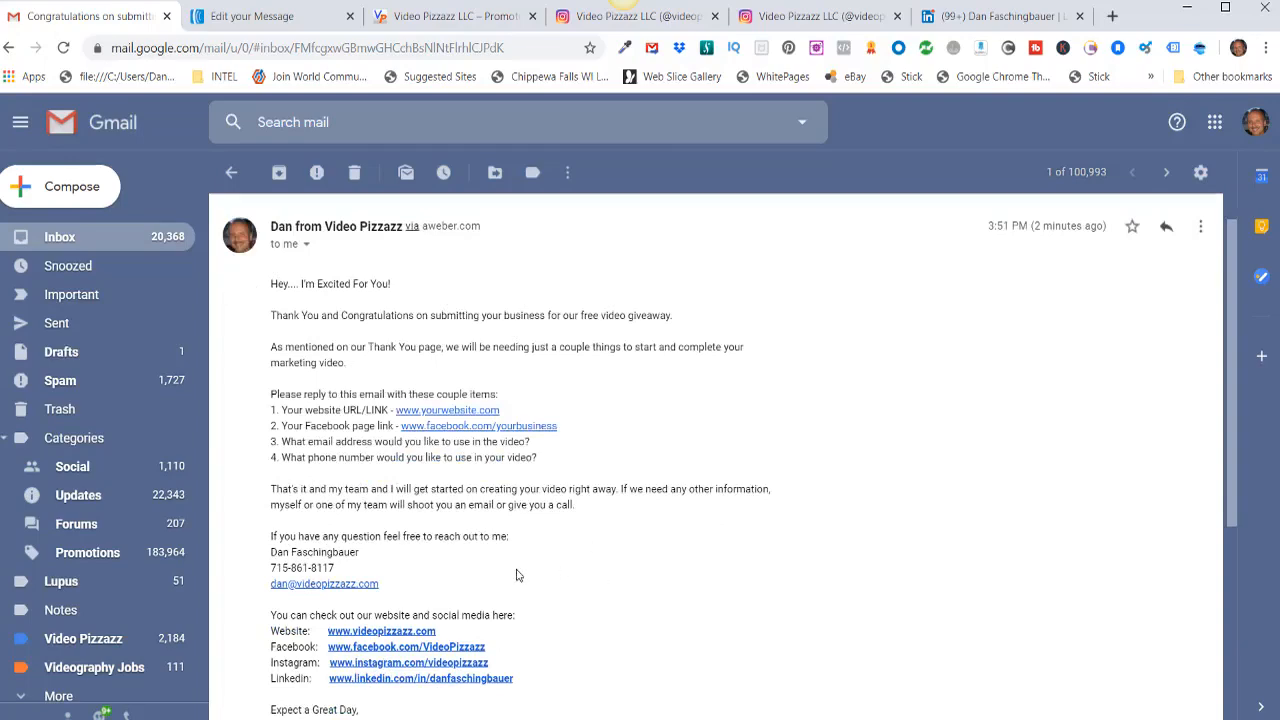
left_click(185, 22)
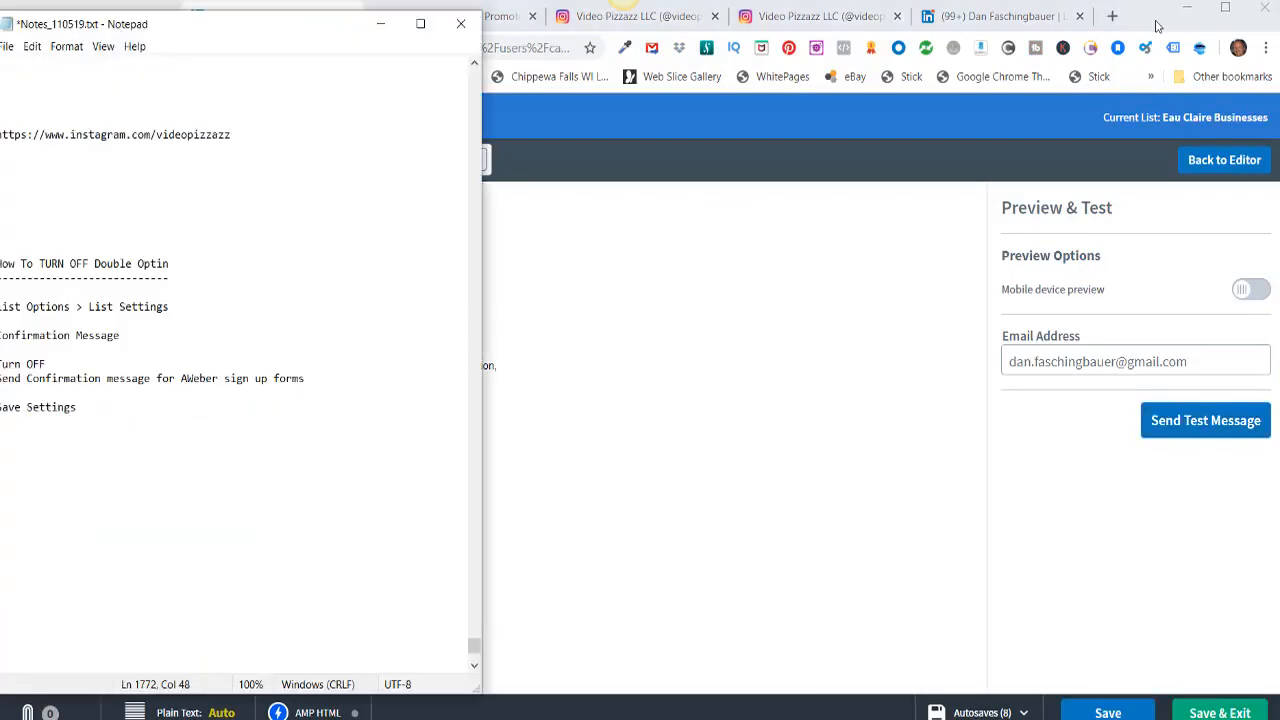
left_click(1156, 21)
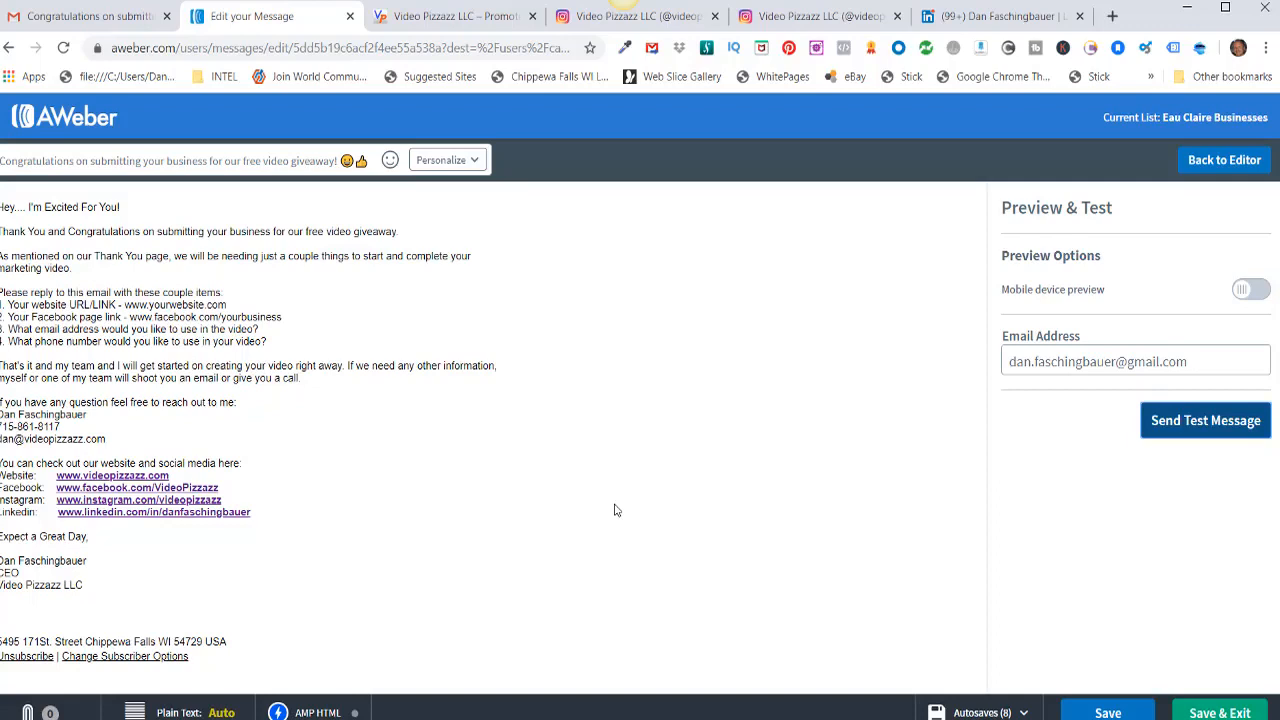
left_click(82, 121)
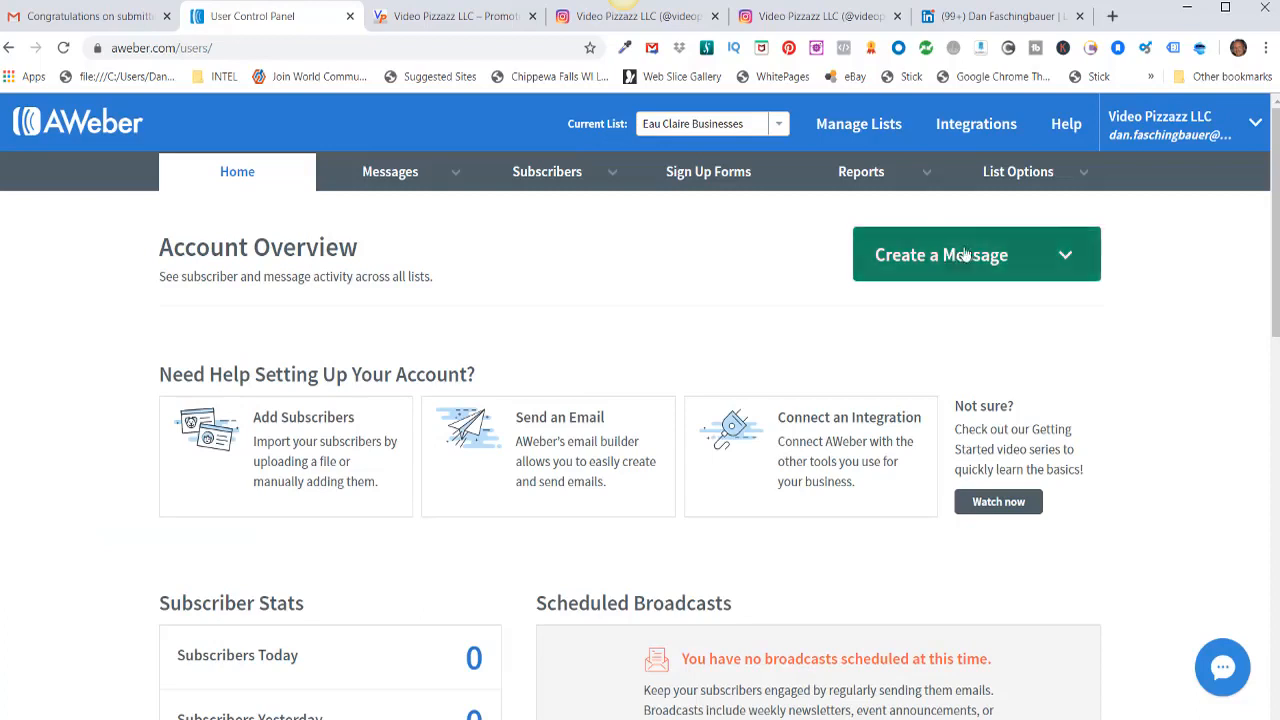
Step: Show the Eau Claire Businesses list's Confirmation Message settings via List Options > List Settings
left_click(1030, 176)
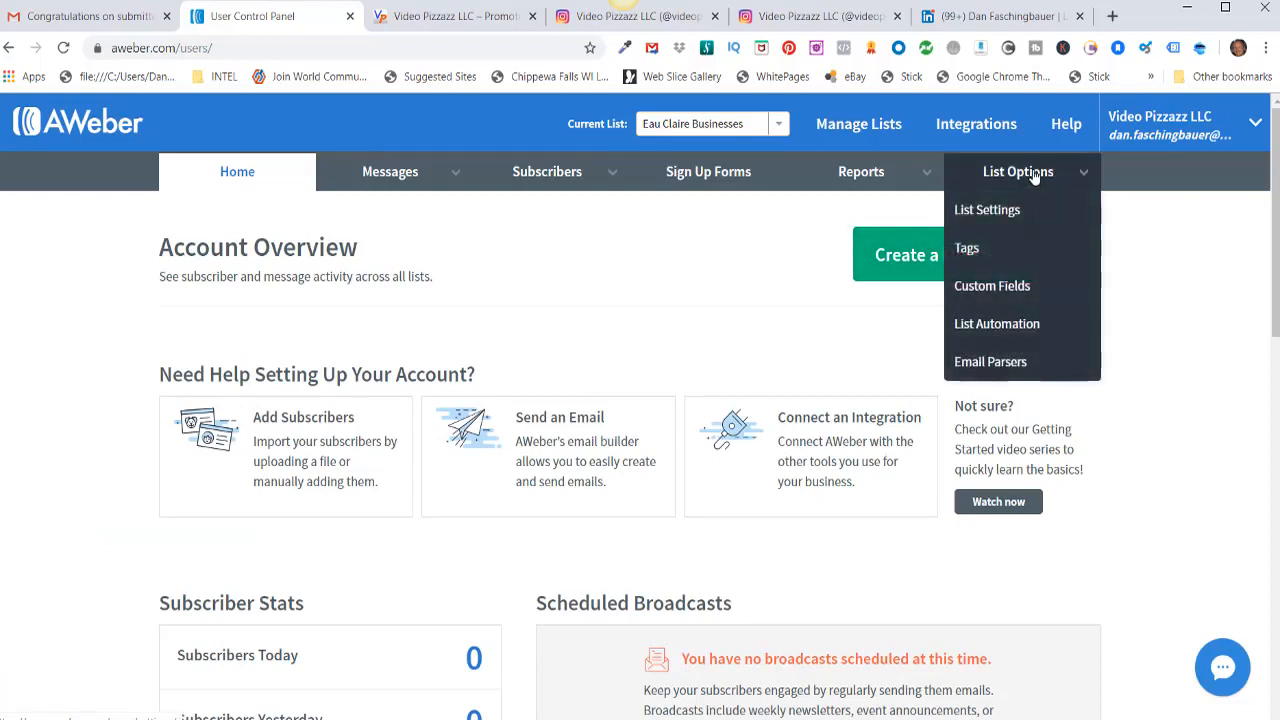
left_click(987, 210)
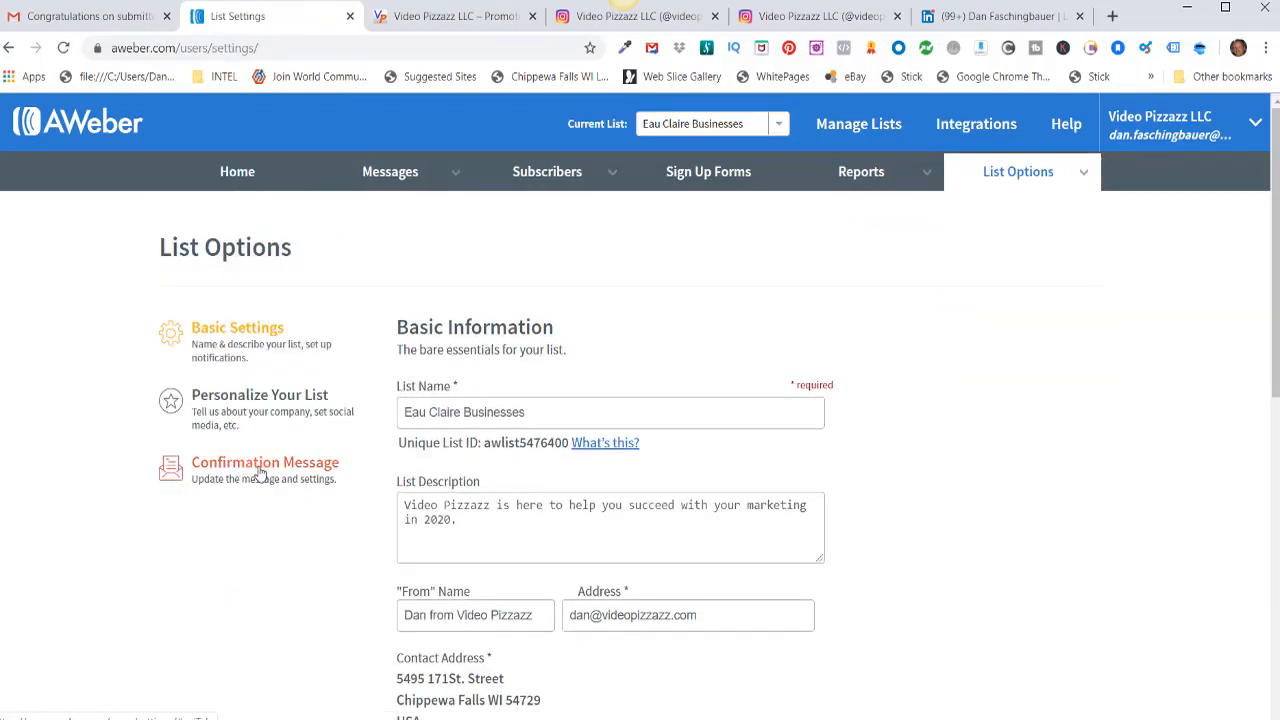
left_click(260, 473)
scroll(300, 543, "down", 5)
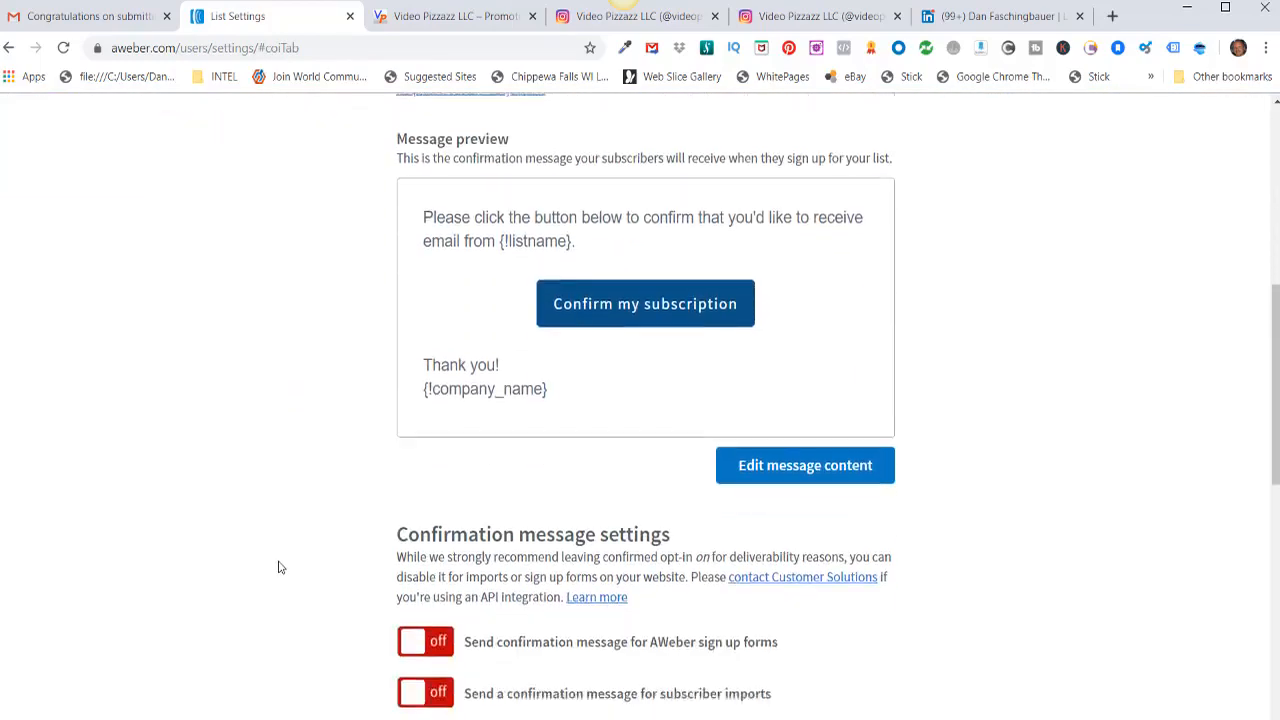
scroll(280, 563, "down", 3)
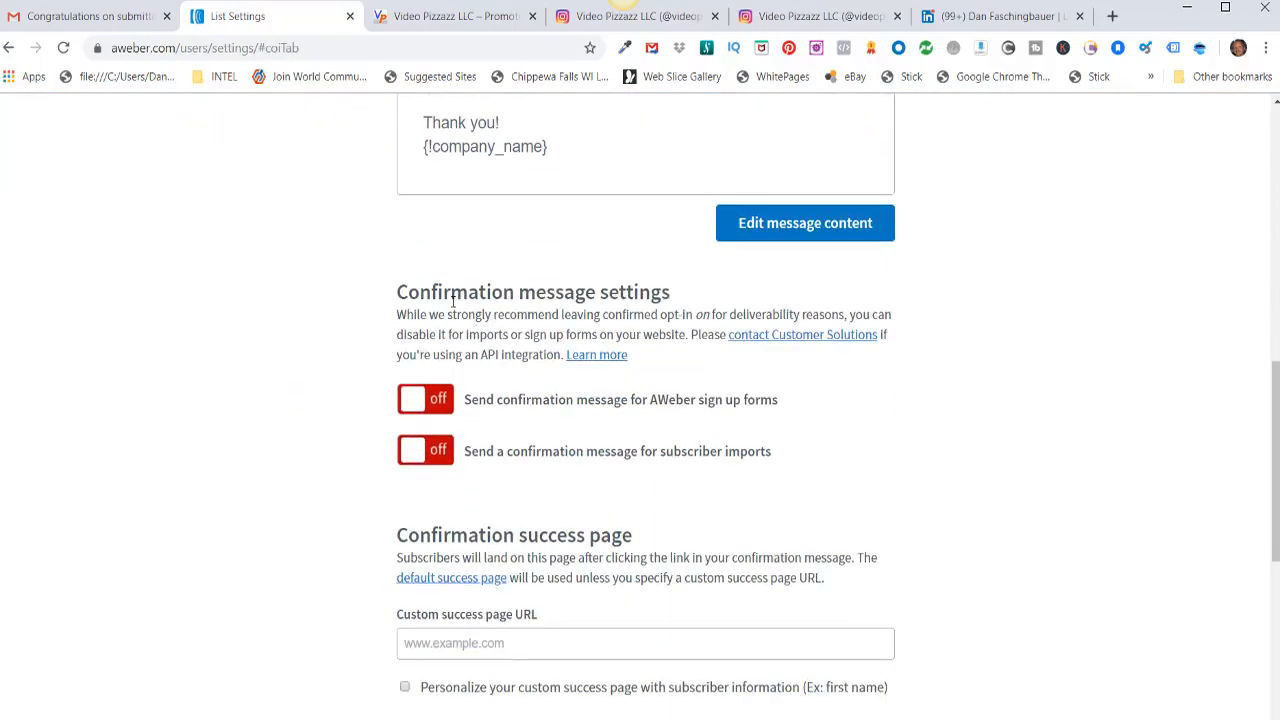